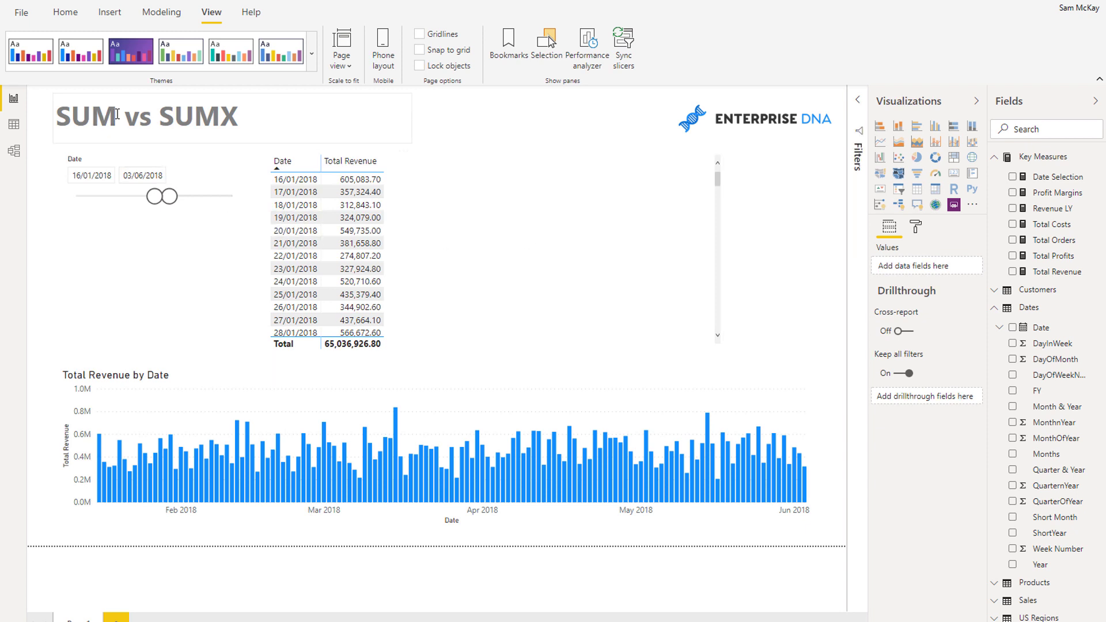
- Highlight the words SUM, SUMX and its X in the report title
left_click_drag(117, 114, 64, 119)
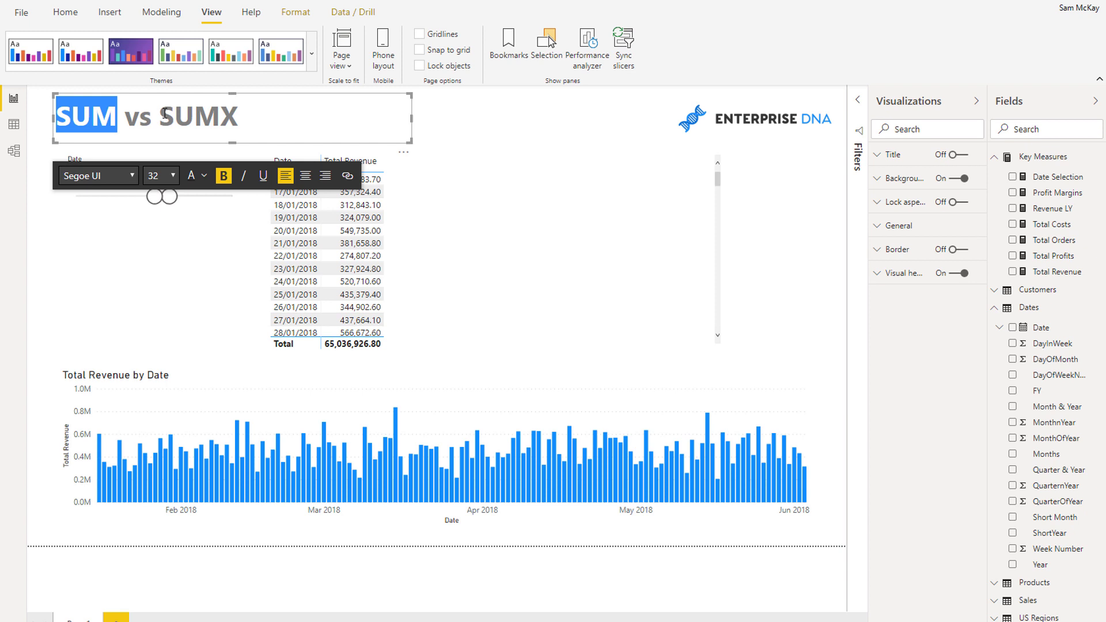
left_click_drag(160, 115, 228, 118)
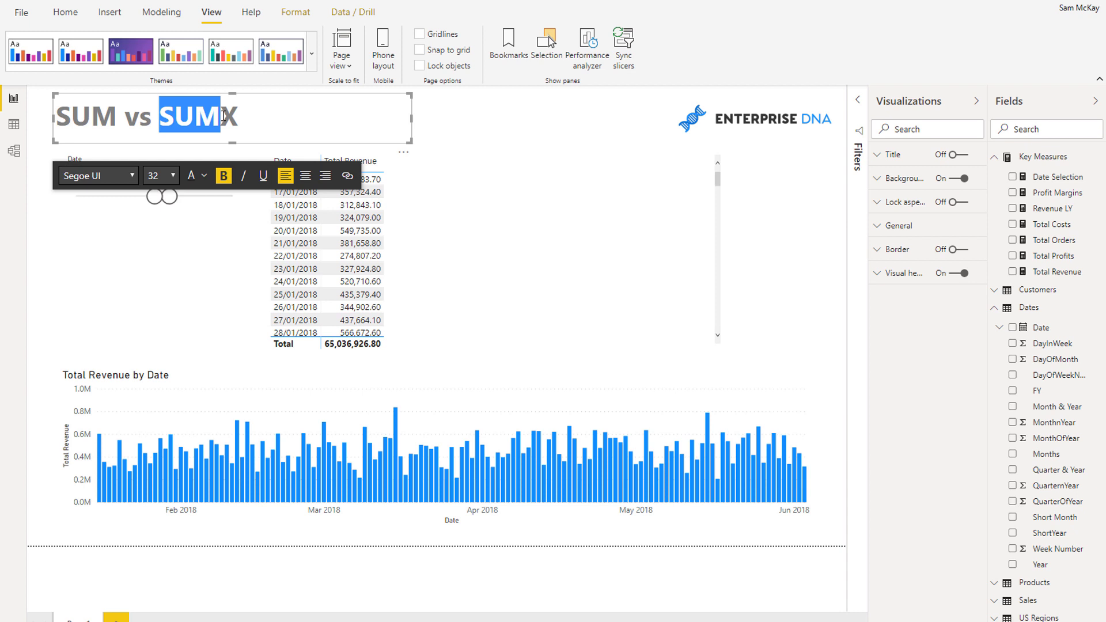
left_click_drag(223, 115, 251, 117)
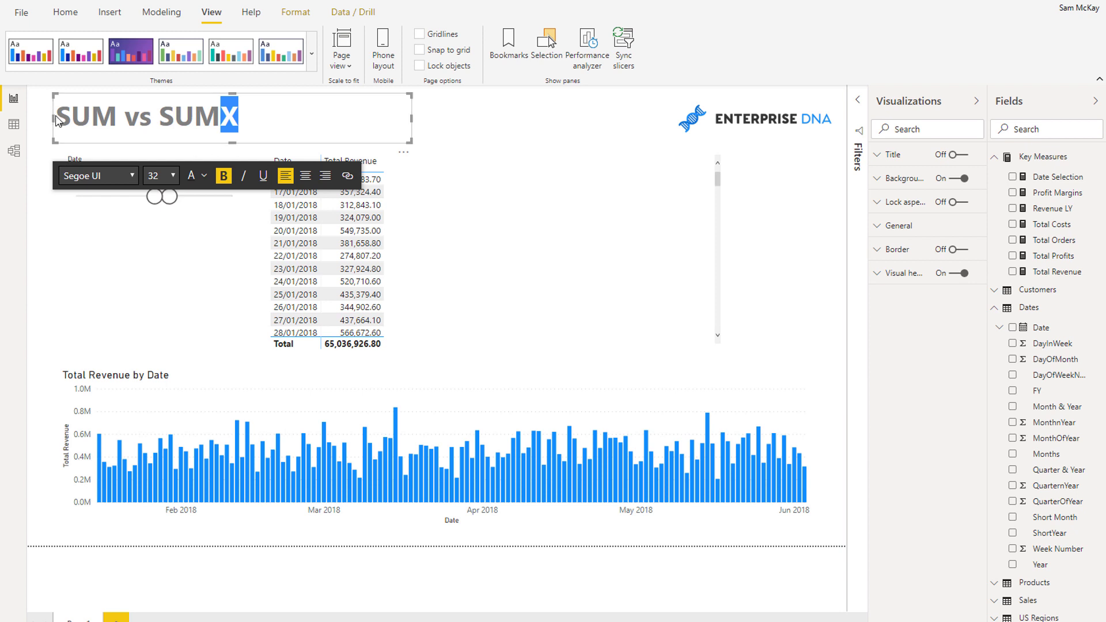
left_click_drag(60, 121, 118, 118)
left_click(233, 283)
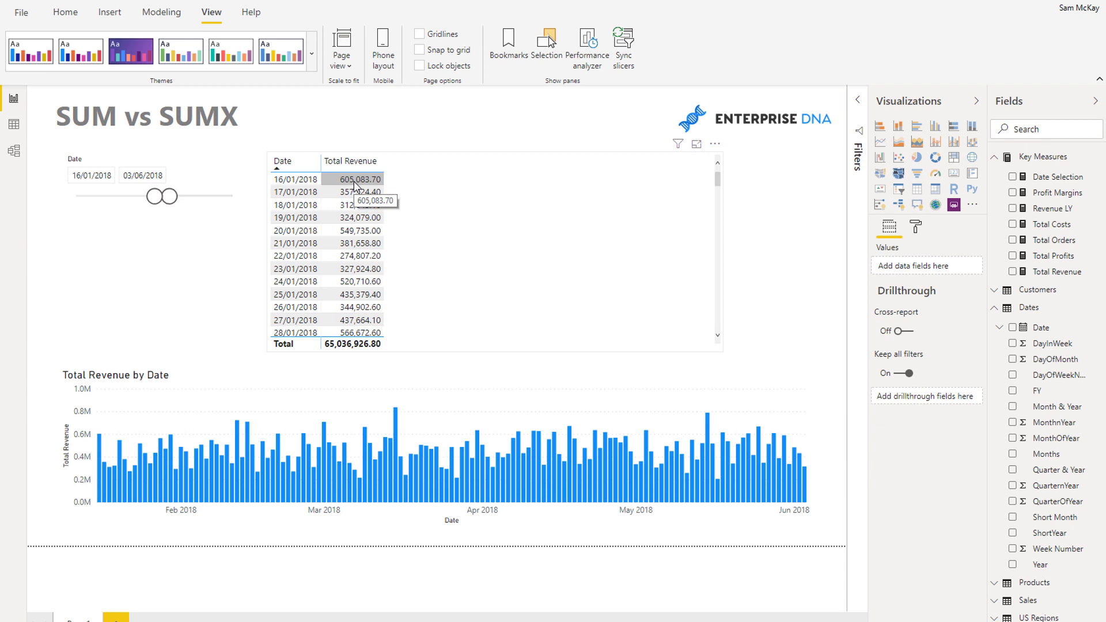
- Review the Total Revenue formula SUM( Sales[Revenue] ), then switch to Data view on Dates
left_click(1055, 272)
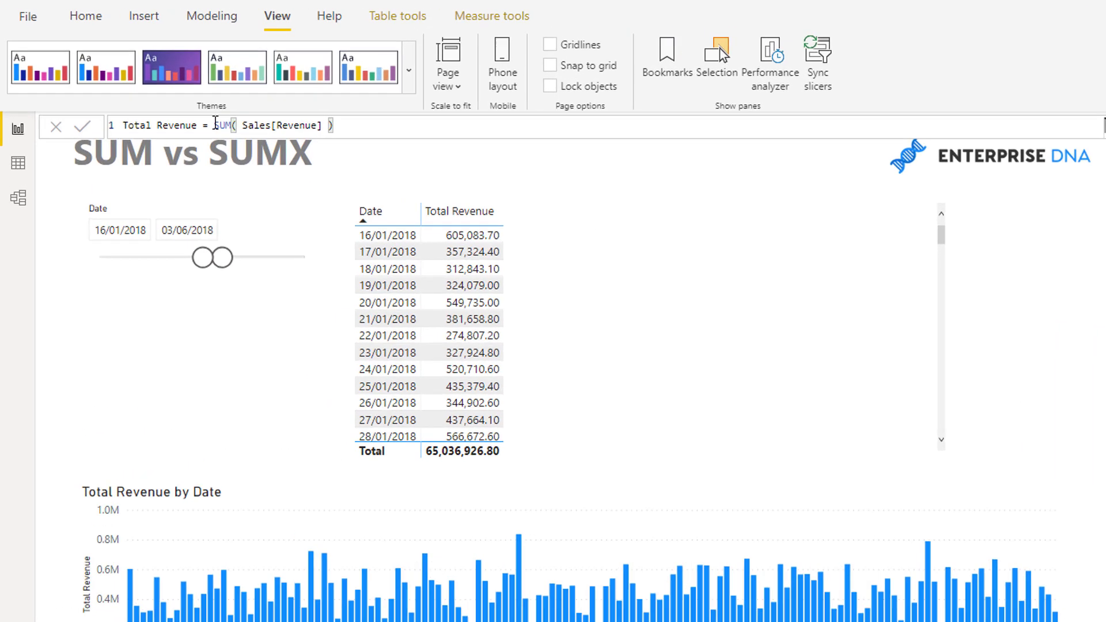
left_click_drag(215, 123, 382, 127)
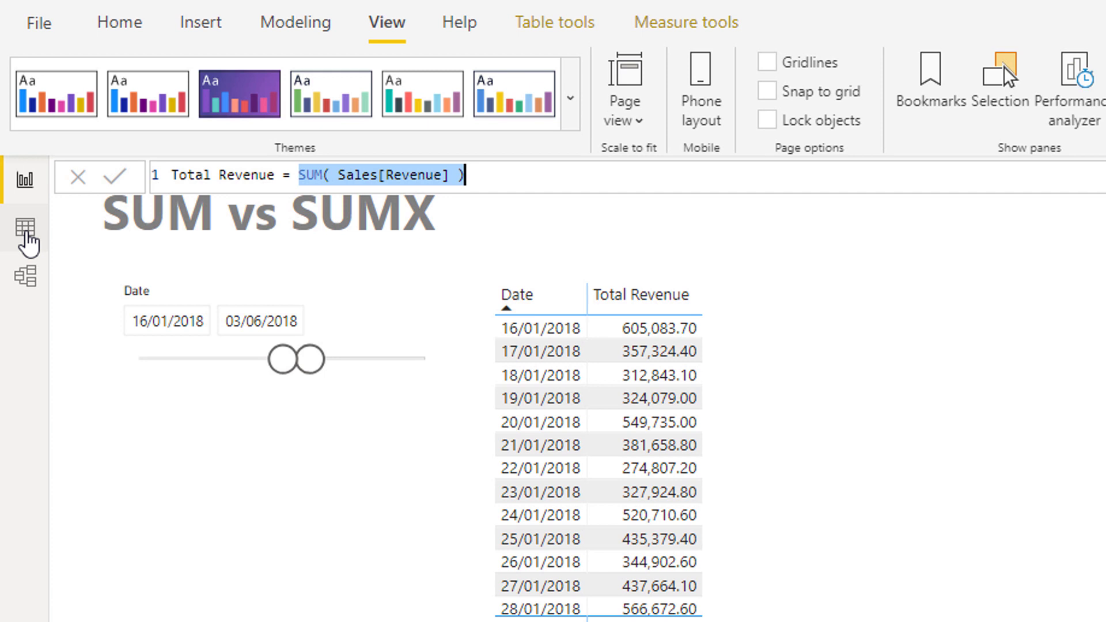
left_click(812, 319)
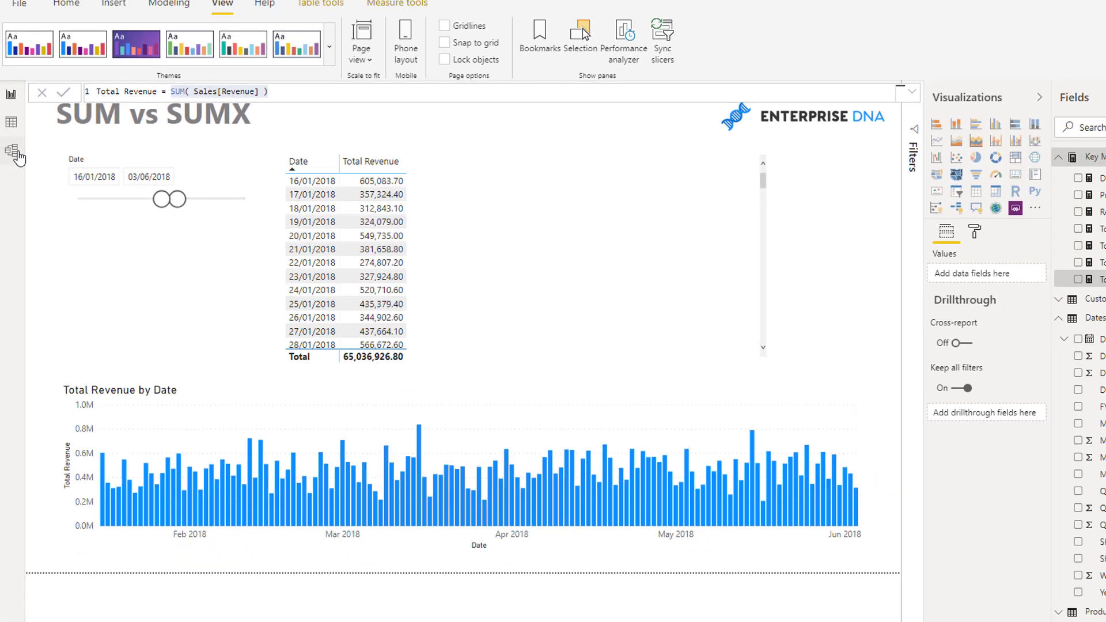
left_click(14, 151)
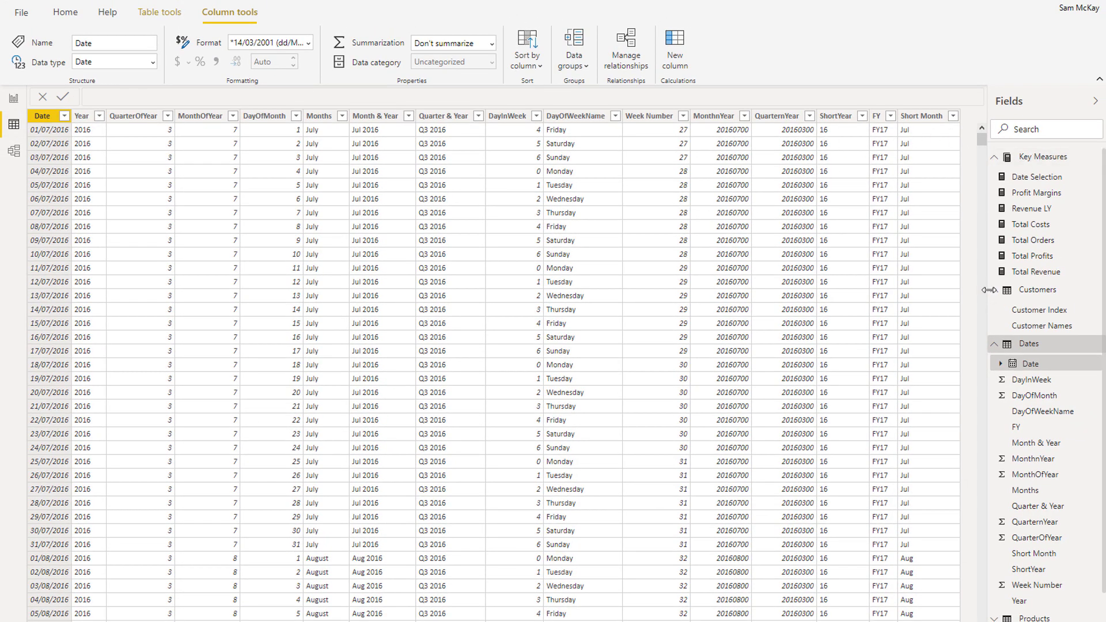
- Browse the Customers and Dates tables, then show Sales and select its Revenue column
left_click(992, 290)
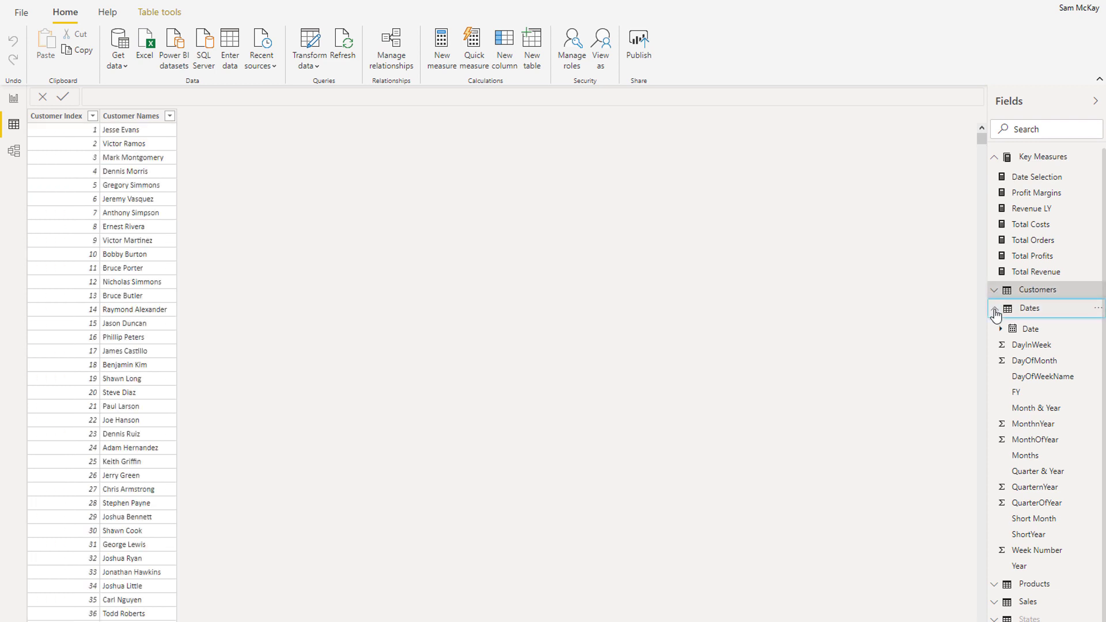
left_click(994, 309)
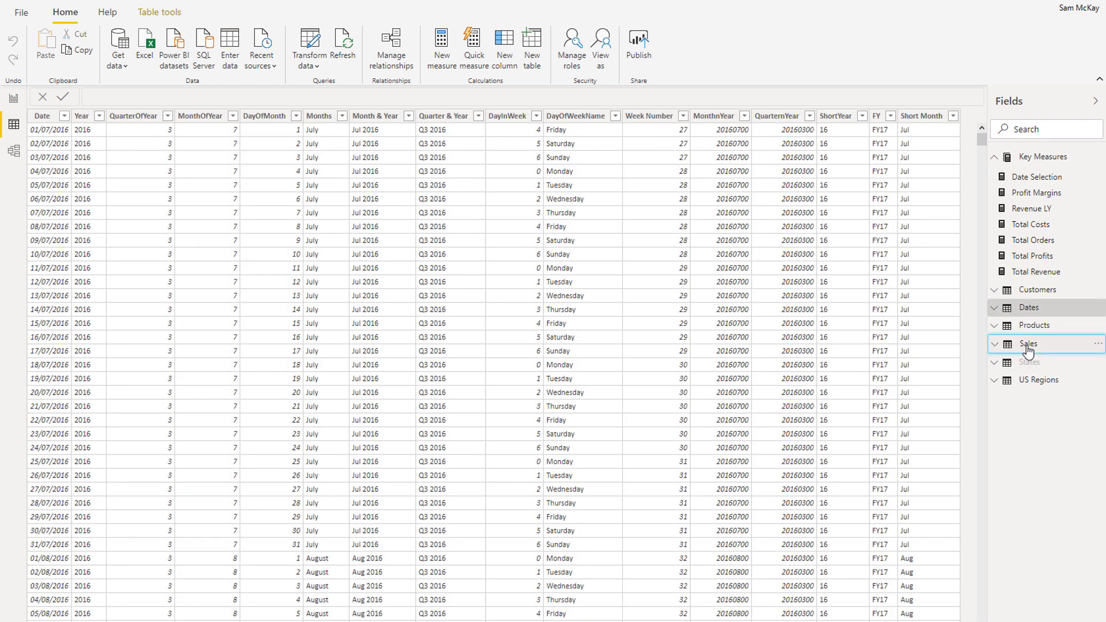
left_click(1028, 344)
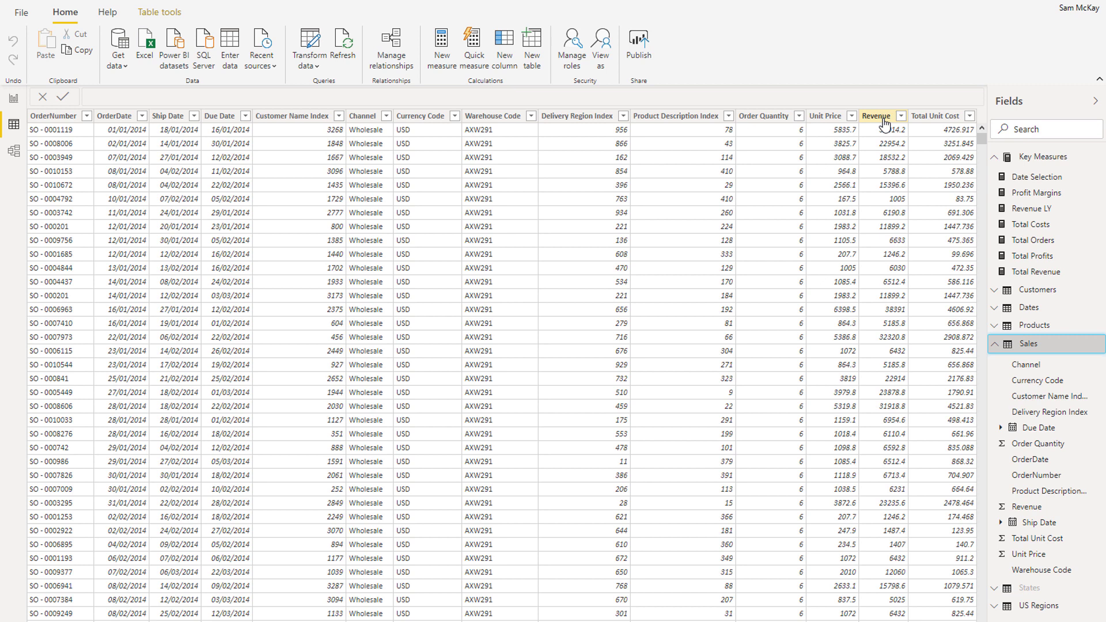
left_click(878, 116)
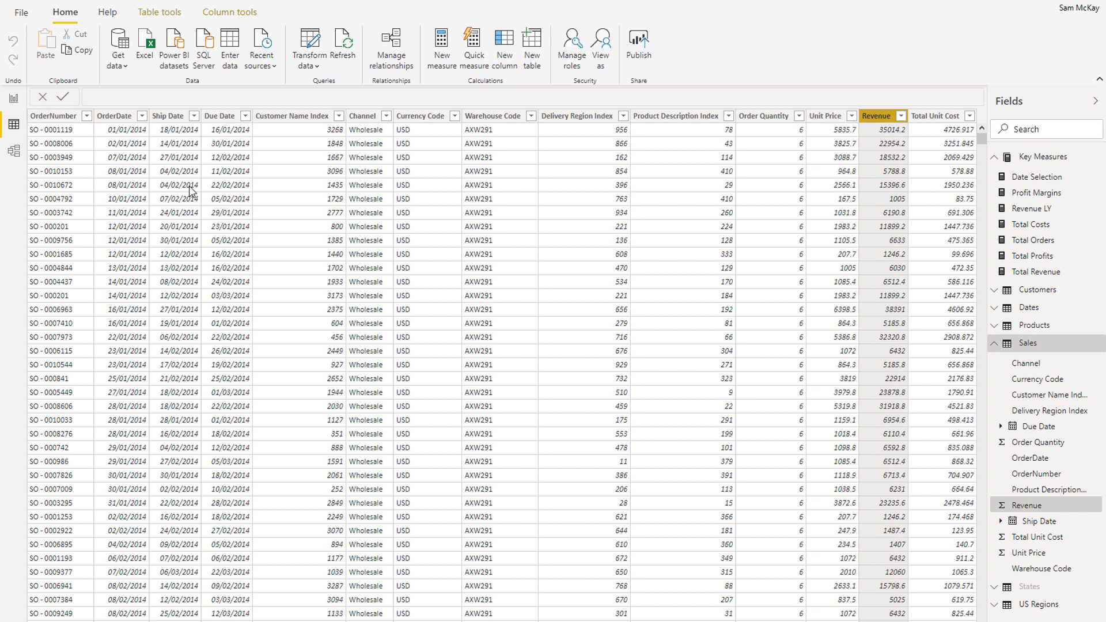
- Back on the SUM vs SUMX report, start a new measure named Revenue SUMX
left_click(12, 99)
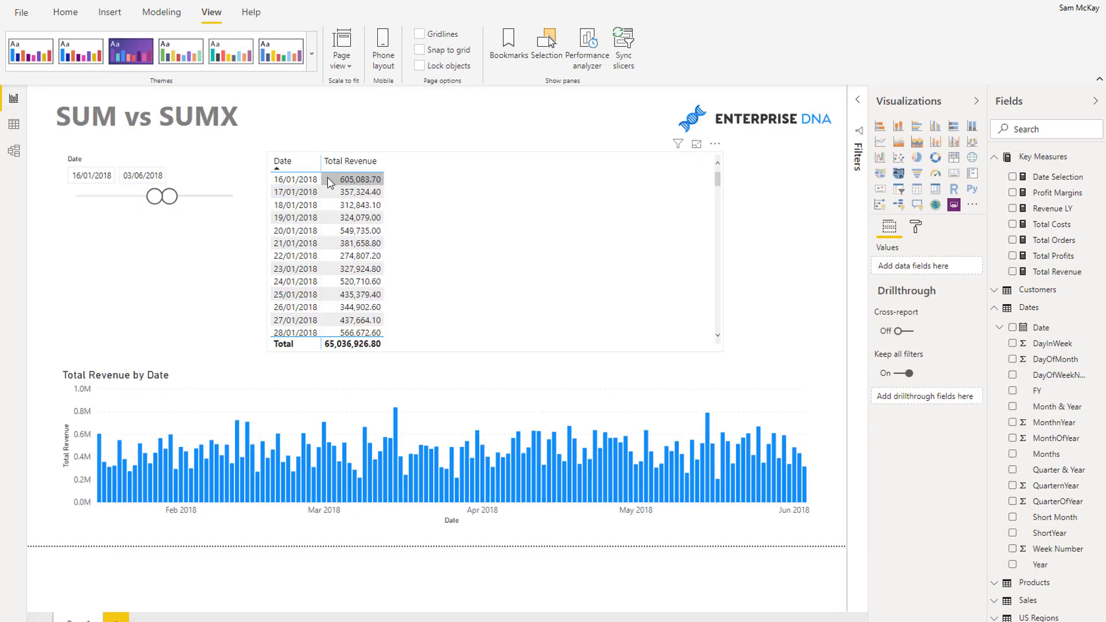
left_click(1056, 272)
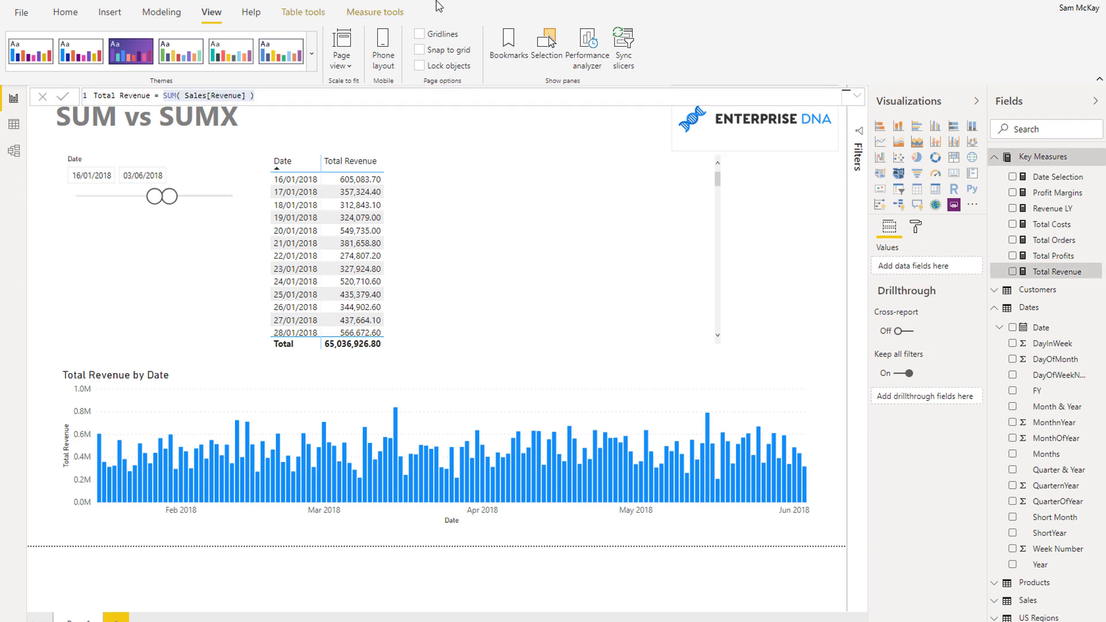
left_click(65, 22)
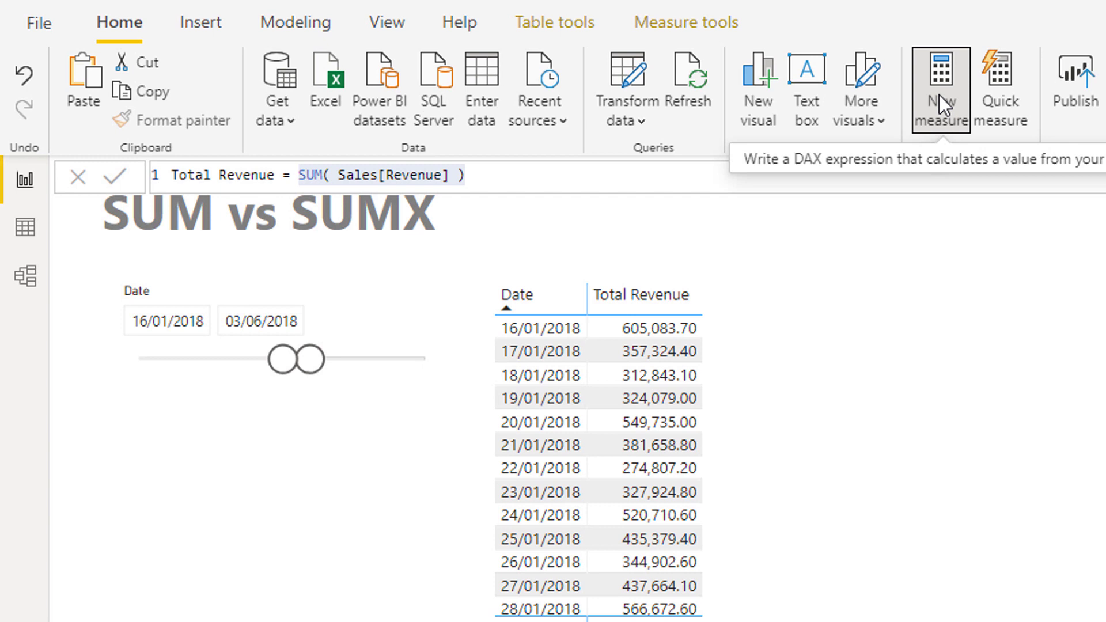
left_click(939, 94)
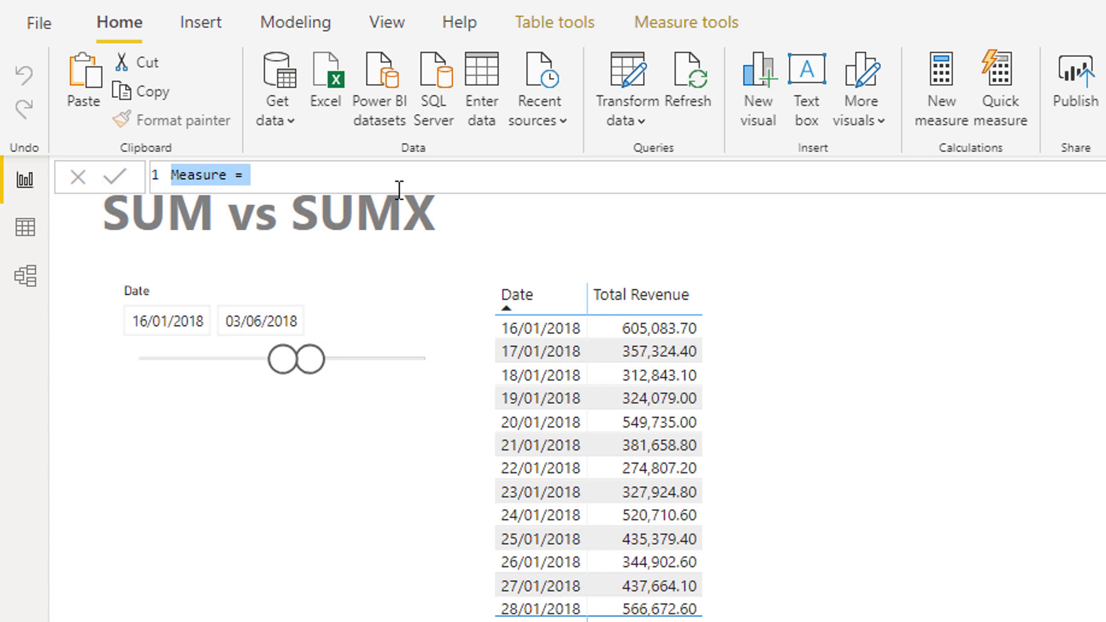
type("Reve")
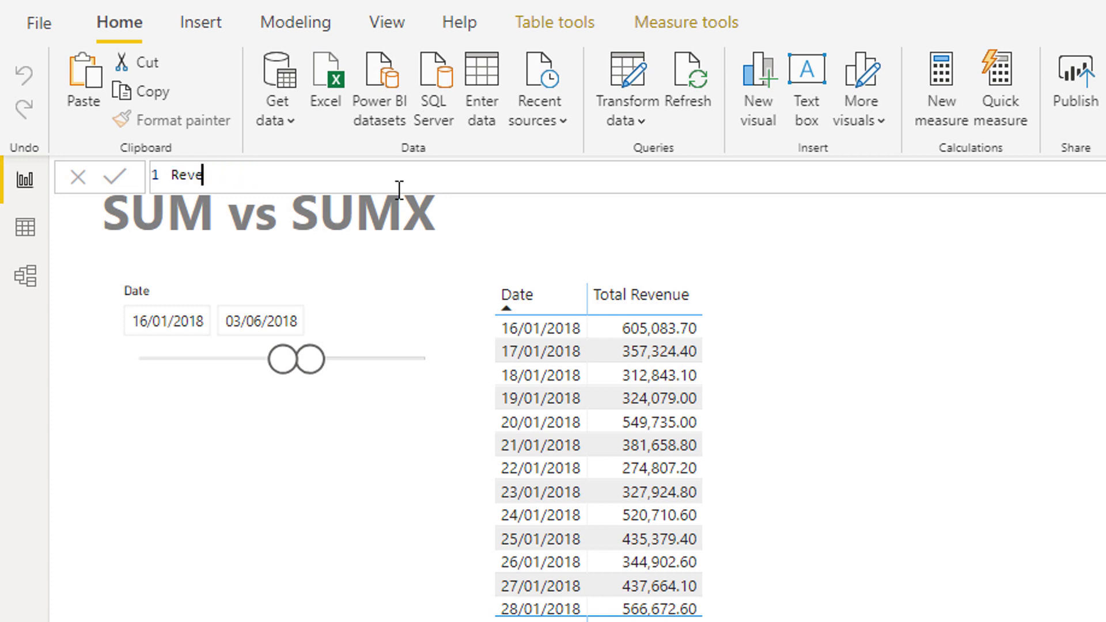
type("nue SUMX =")
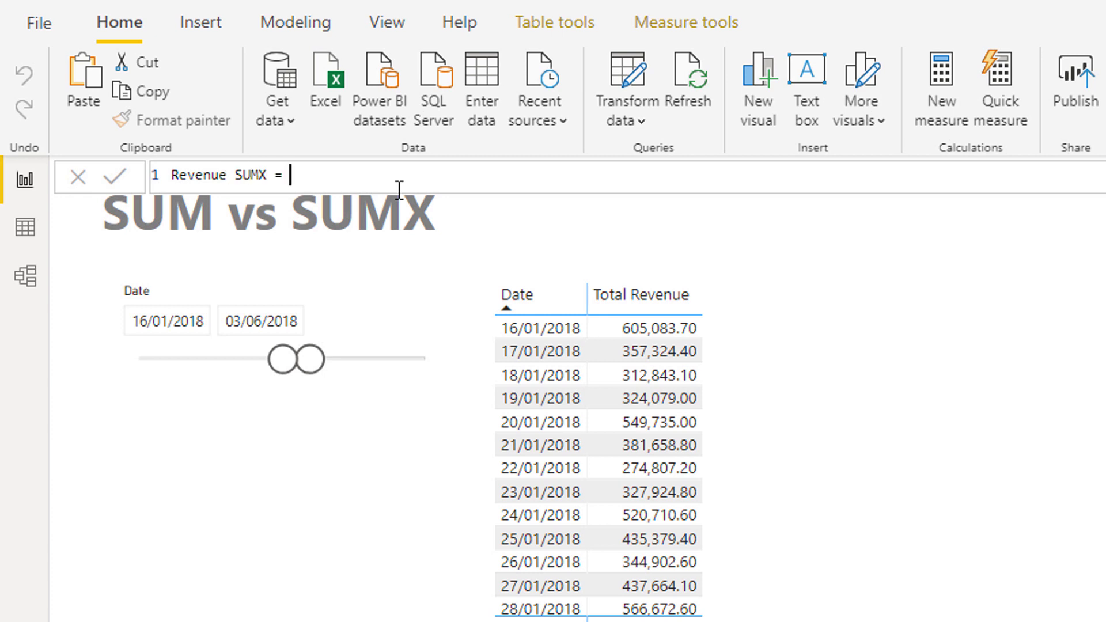
- Begin the formula on a second line with SUMX( Sales, as the table argument
key("shift+Return")
type("S")
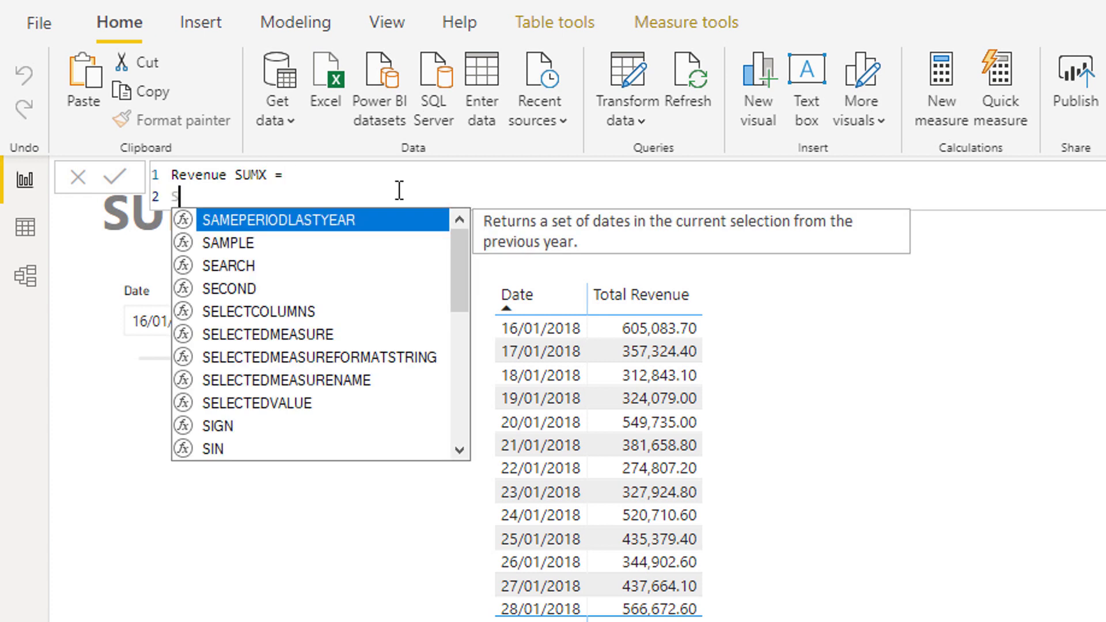
type("UMX(")
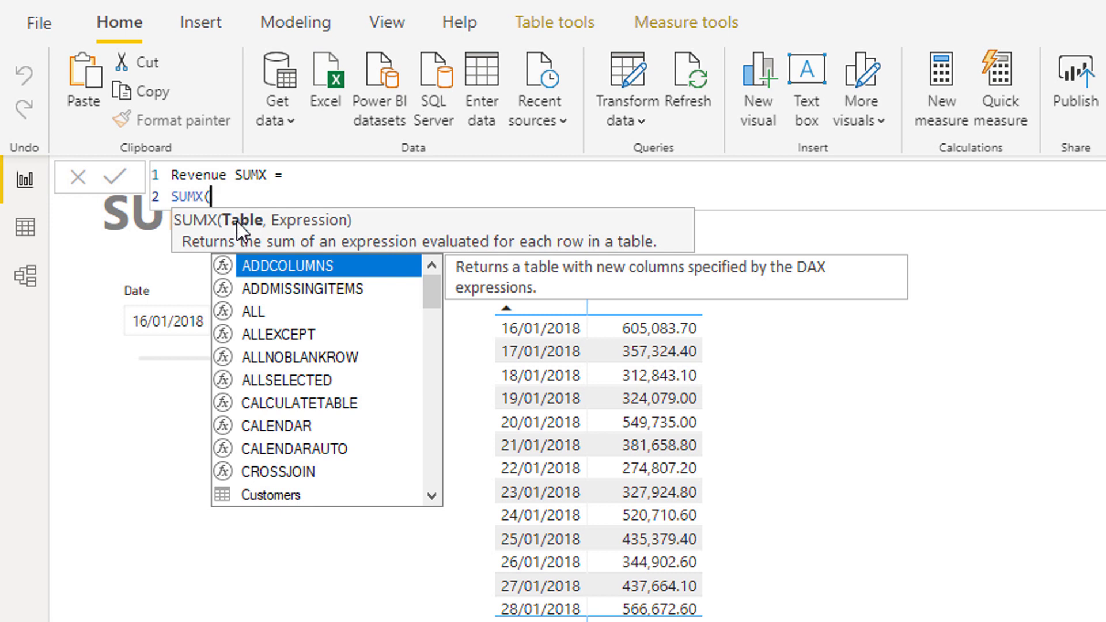
type("Sales")
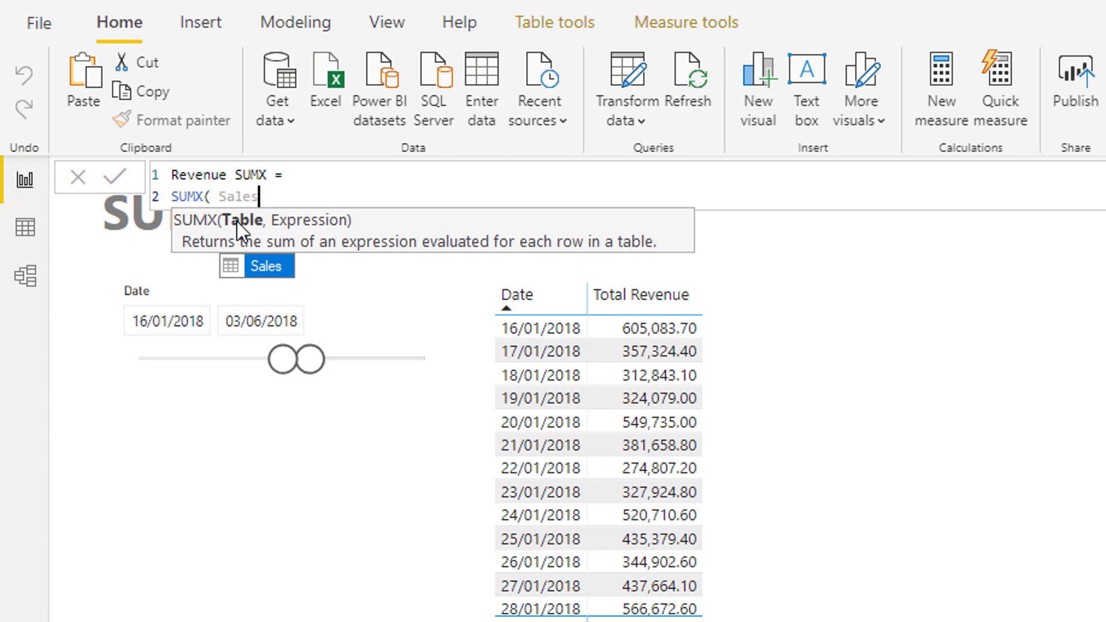
key("Tab")
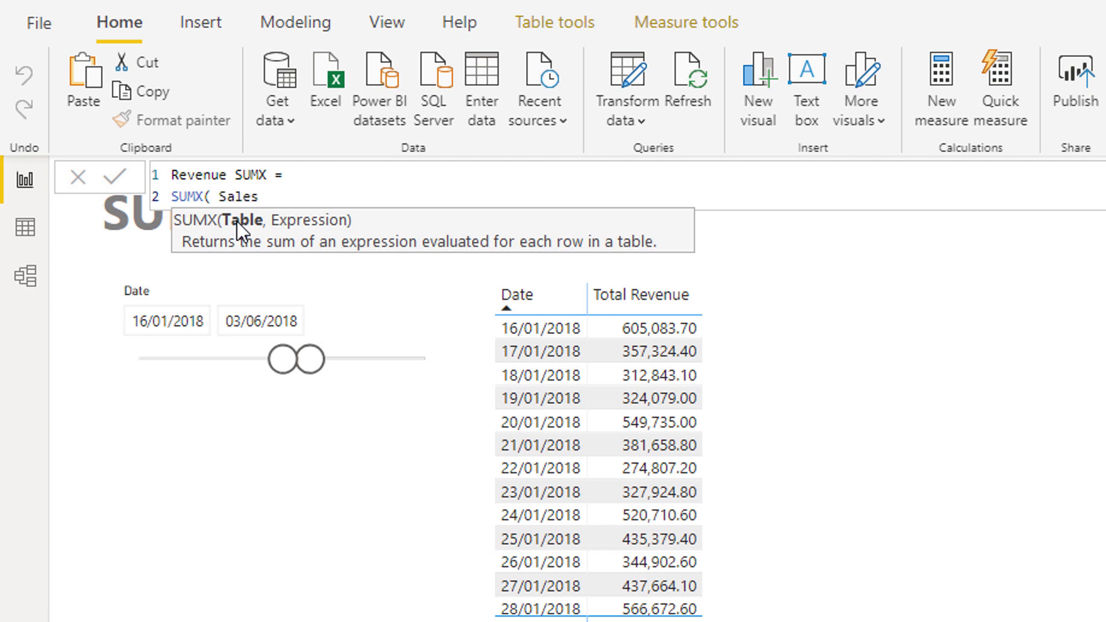
type(",")
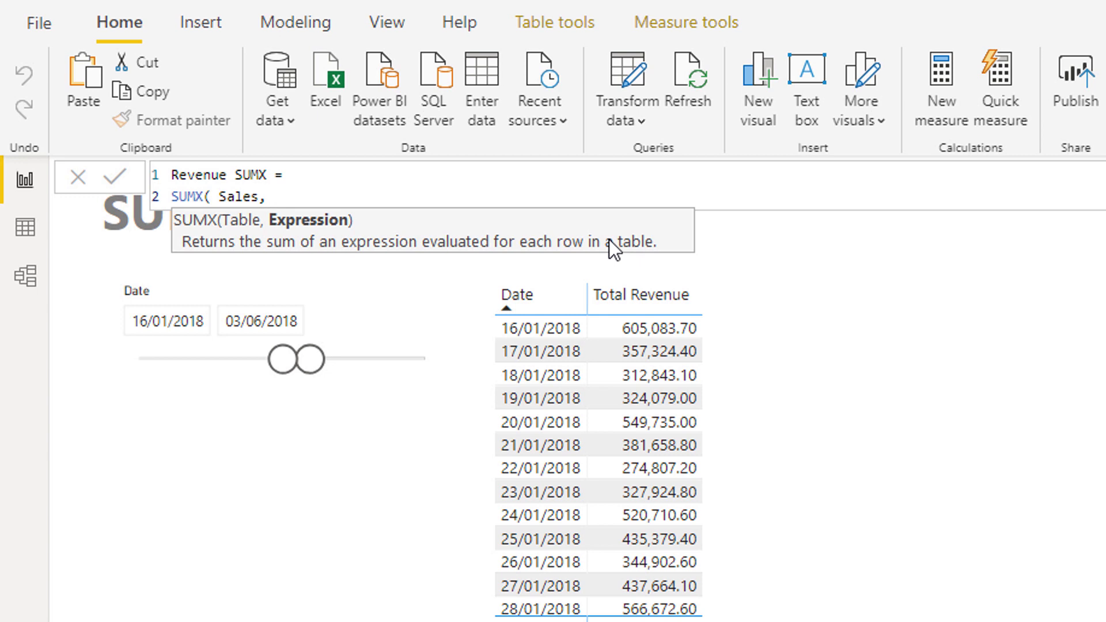
- Finish it with Sales[Order Quantity] * Sales[Unit Price] ) and commit the measure
type("Quan")
key("Tab")
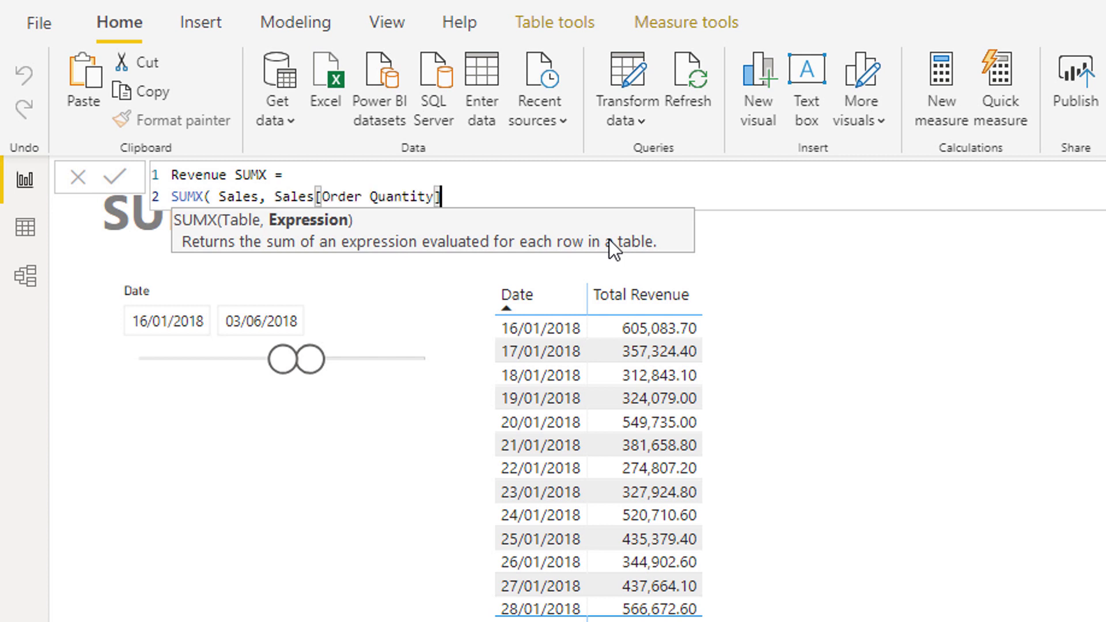
type("* Tot")
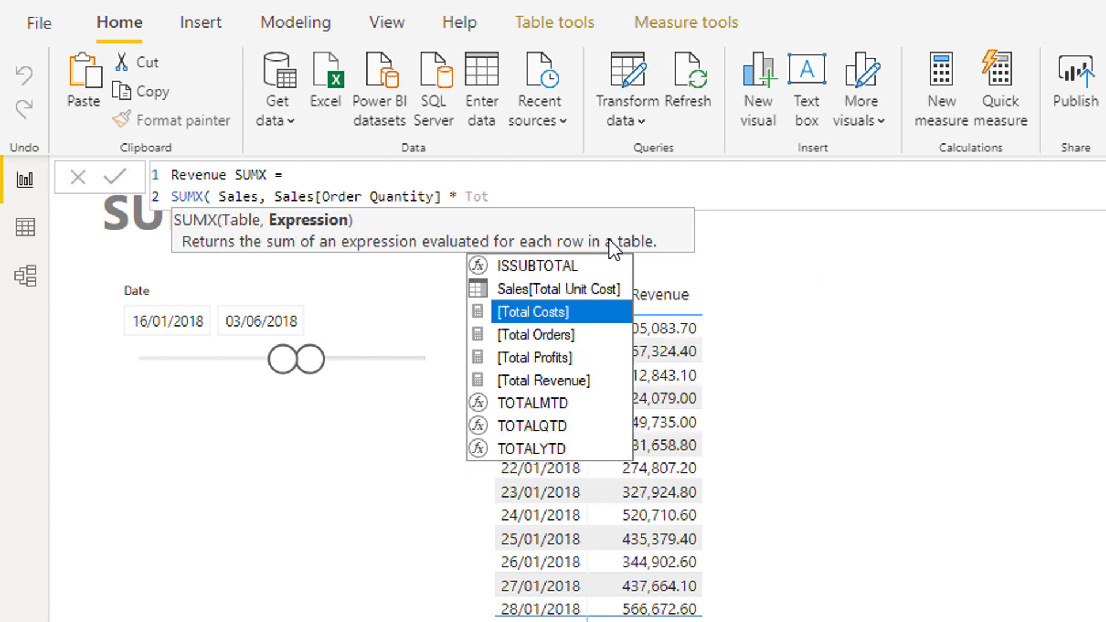
key("BackSpace")
key("BackSpace")
key("BackSpace")
type("Price")
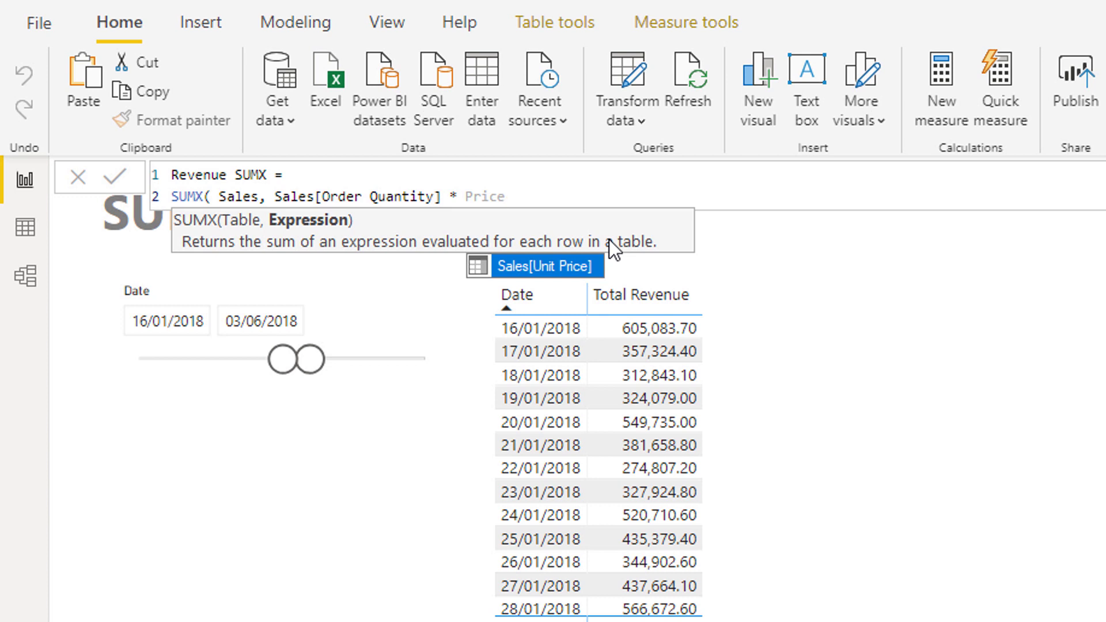
key("Tab")
type(")")
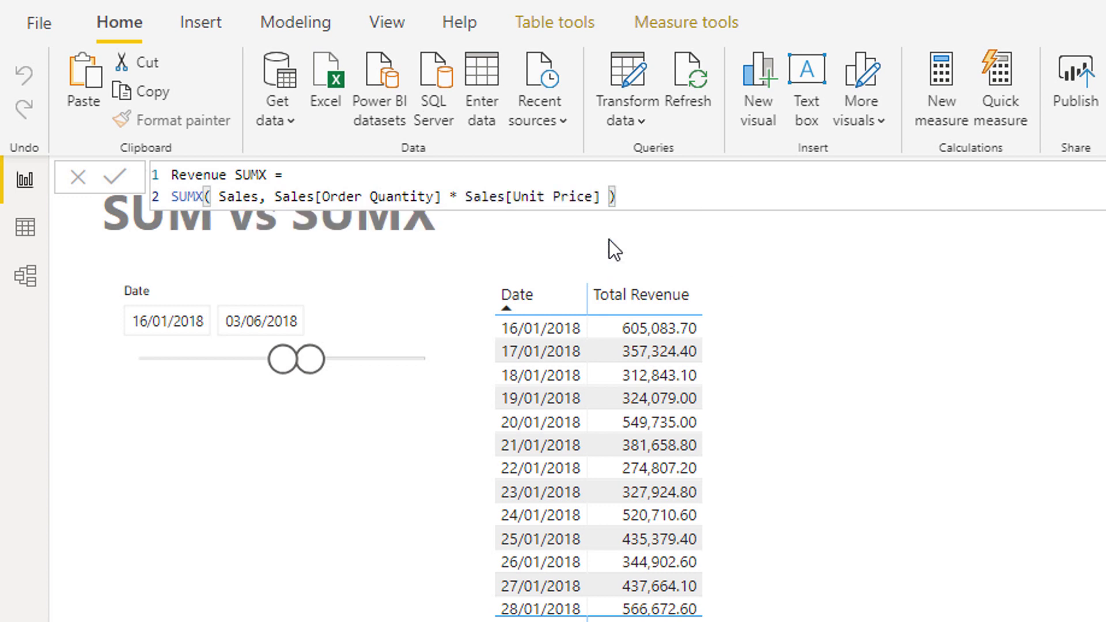
key("Return")
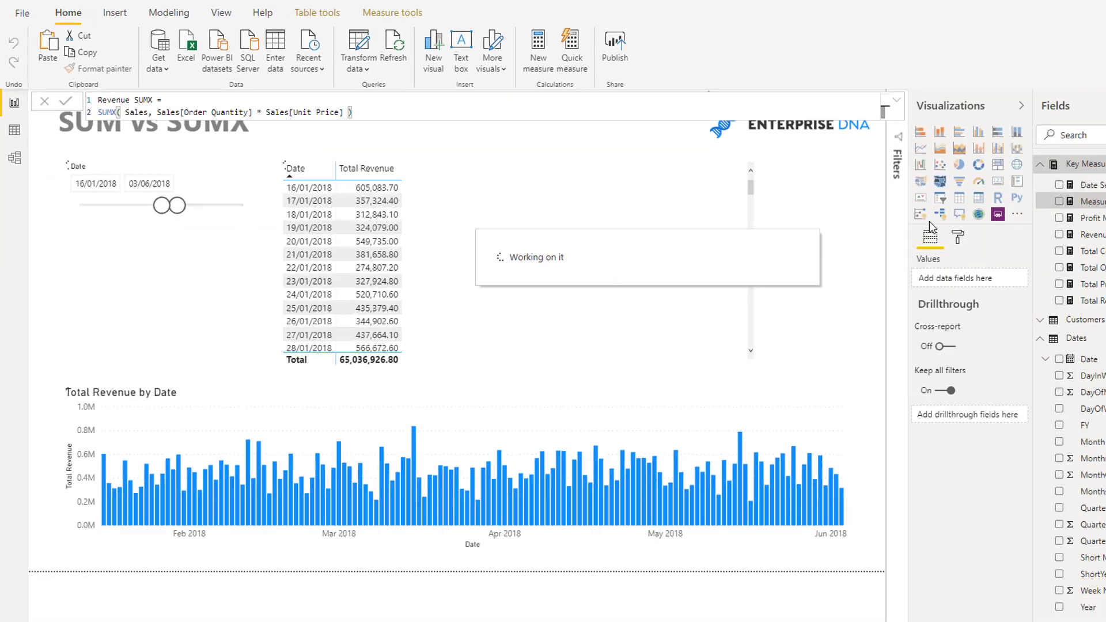
- Add Revenue SUMX to the report table beside Total Revenue
left_click_drag(1054, 224, 518, 265)
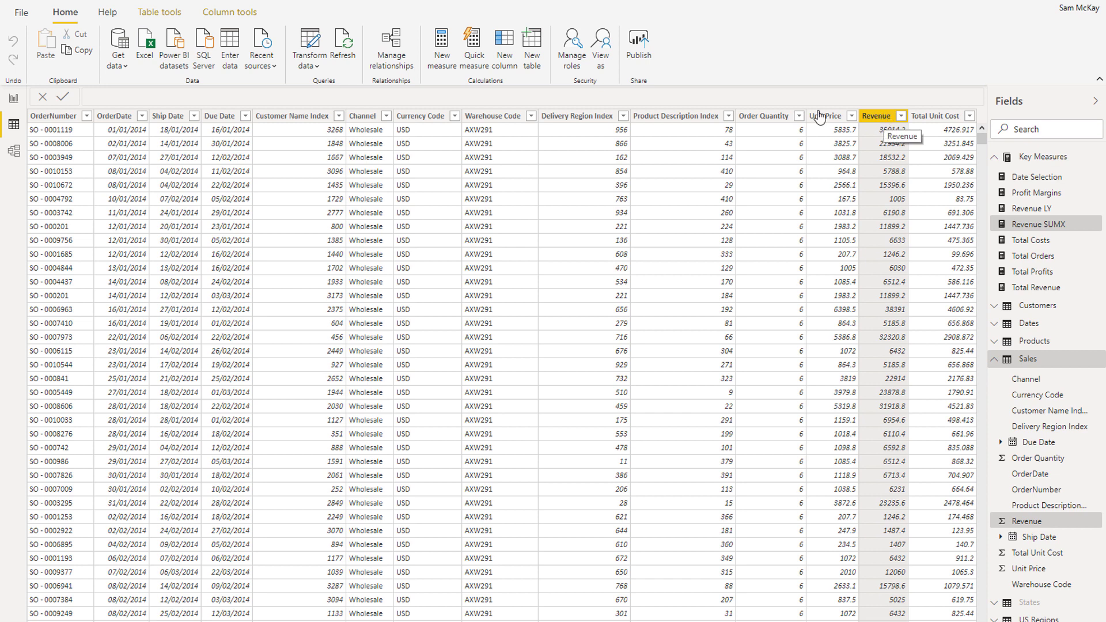
- Inspect the Sales Order Quantity, Unit Price and Revenue columns, then return to the SUM vs SUMX report
left_click(770, 120)
left_click(829, 119)
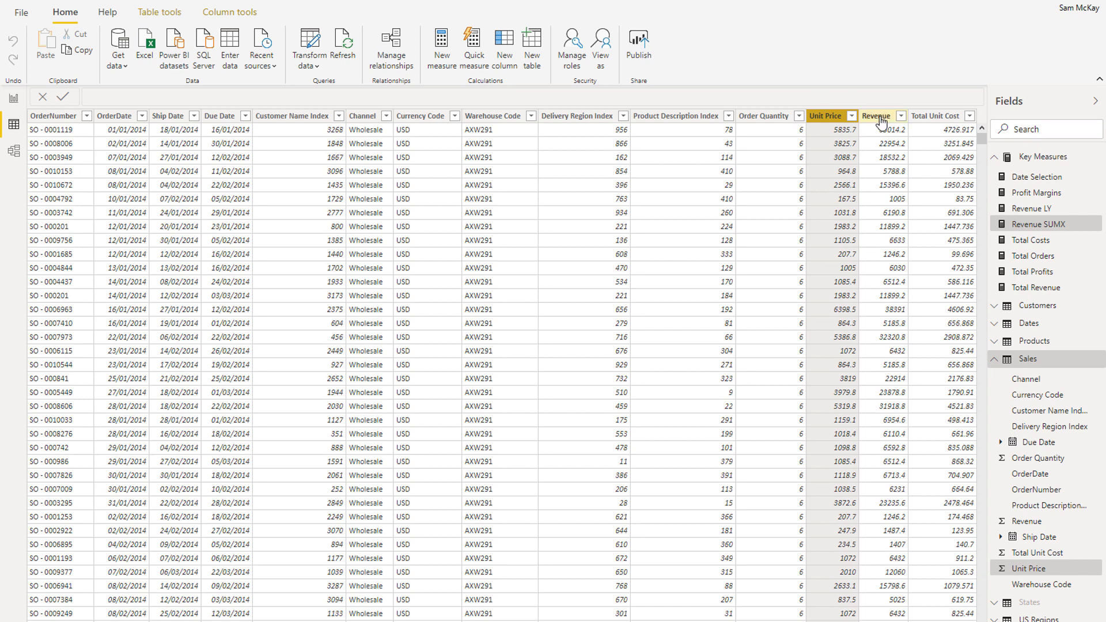
left_click(779, 119)
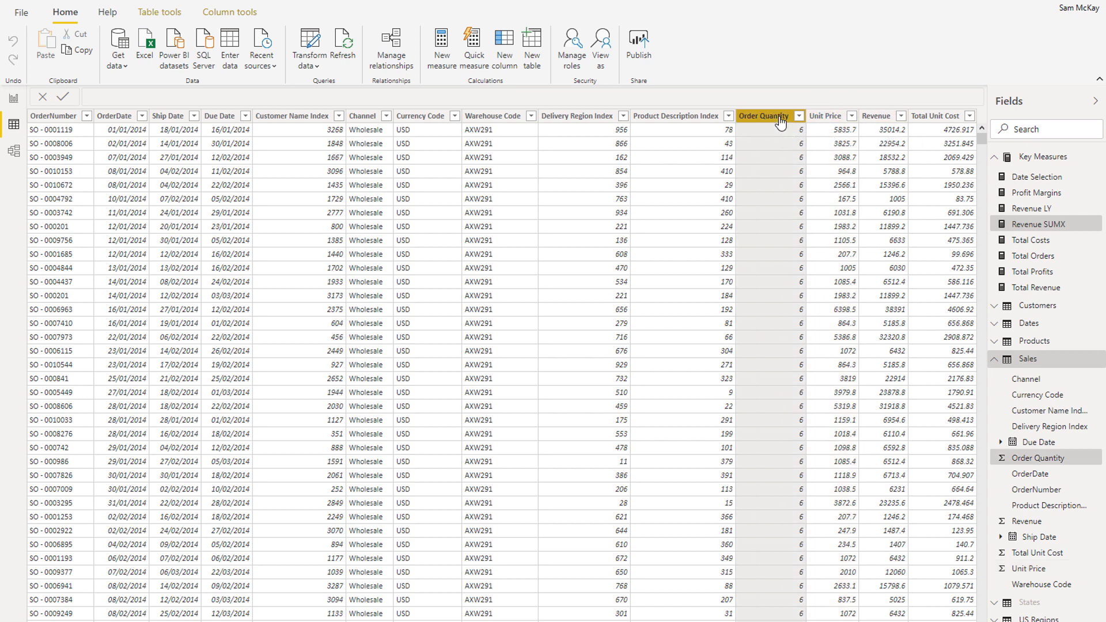
right_click(877, 123)
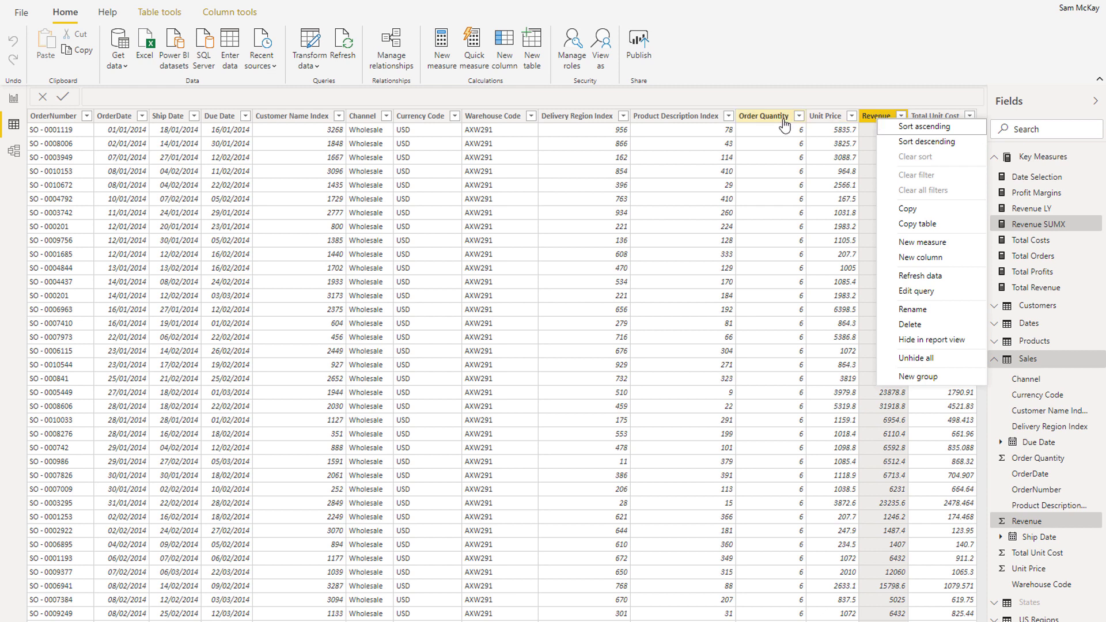
left_click(830, 119)
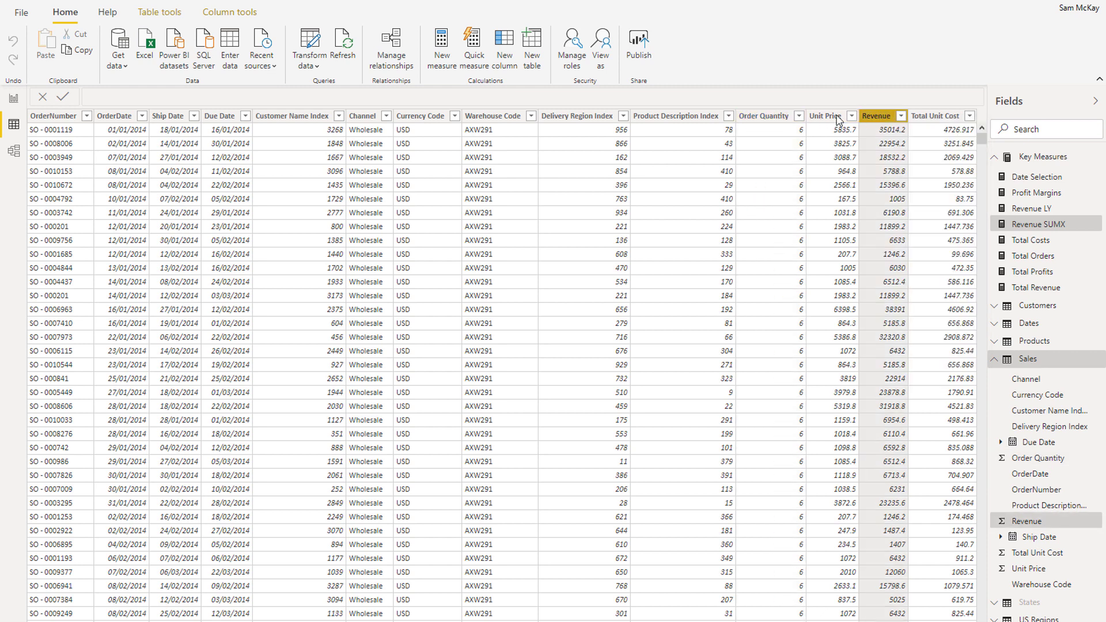
left_click(13, 98)
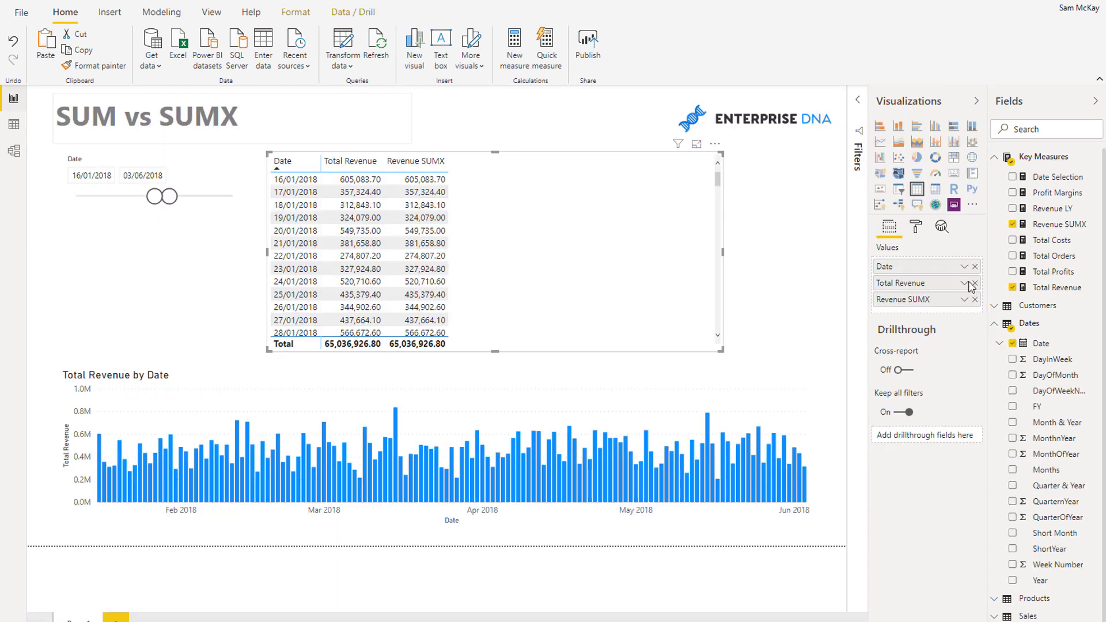
left_click(1059, 224)
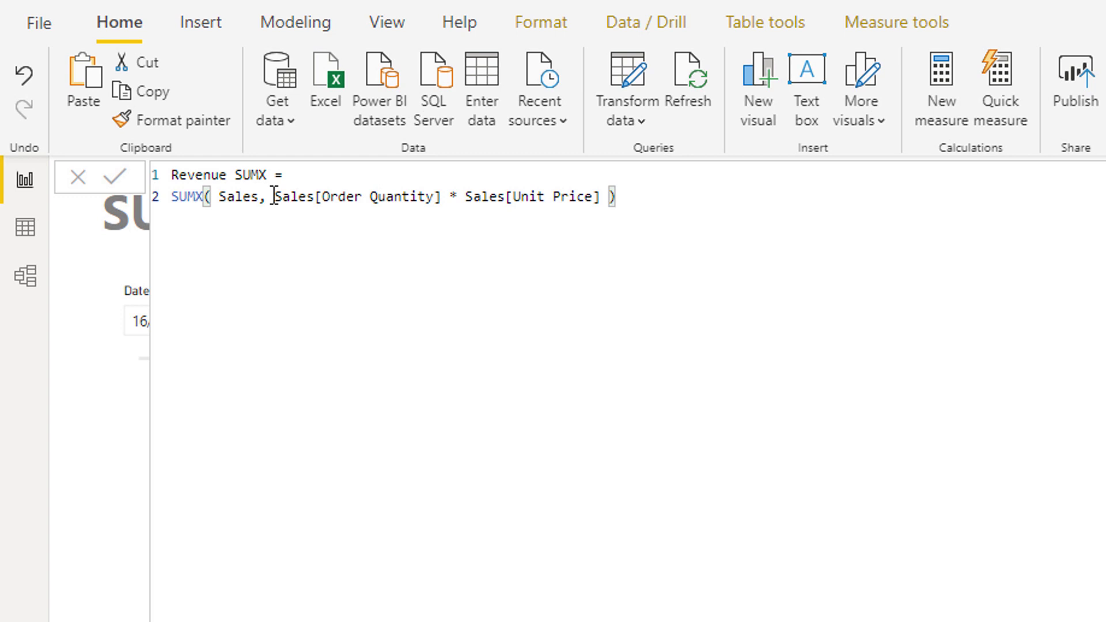
left_click_drag(218, 196, 611, 199)
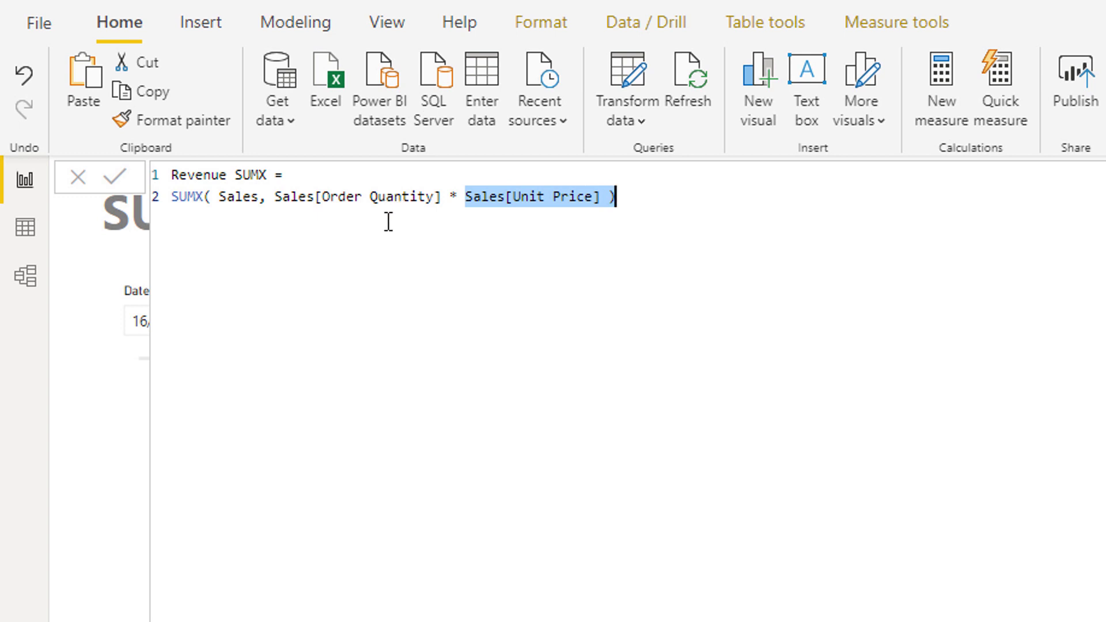
left_click_drag(276, 196, 603, 204)
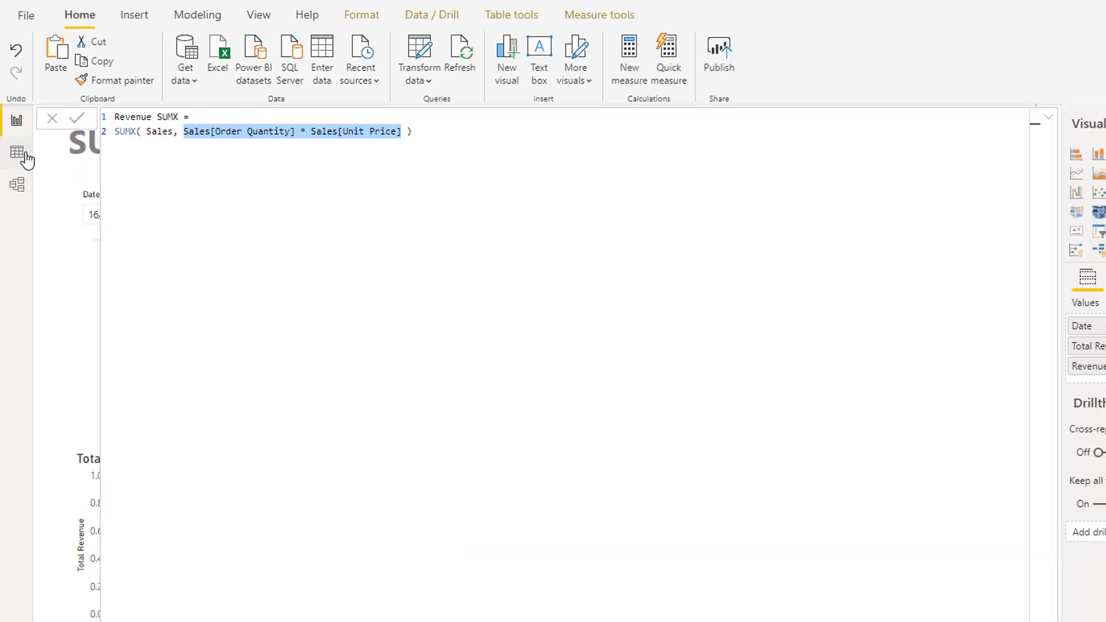
left_click(23, 156)
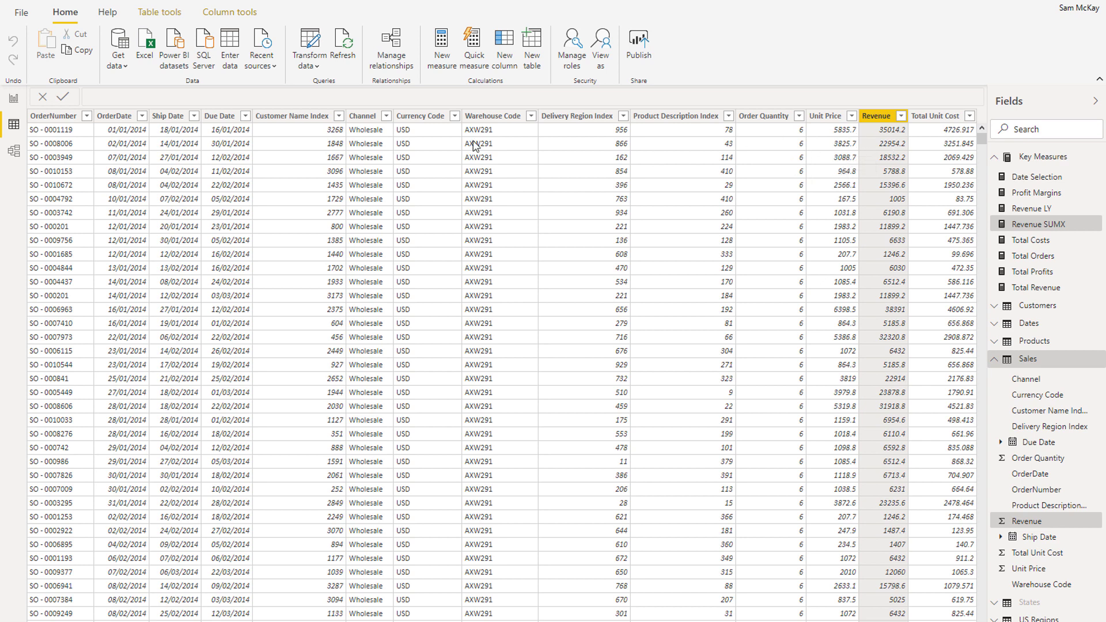
left_click(14, 98)
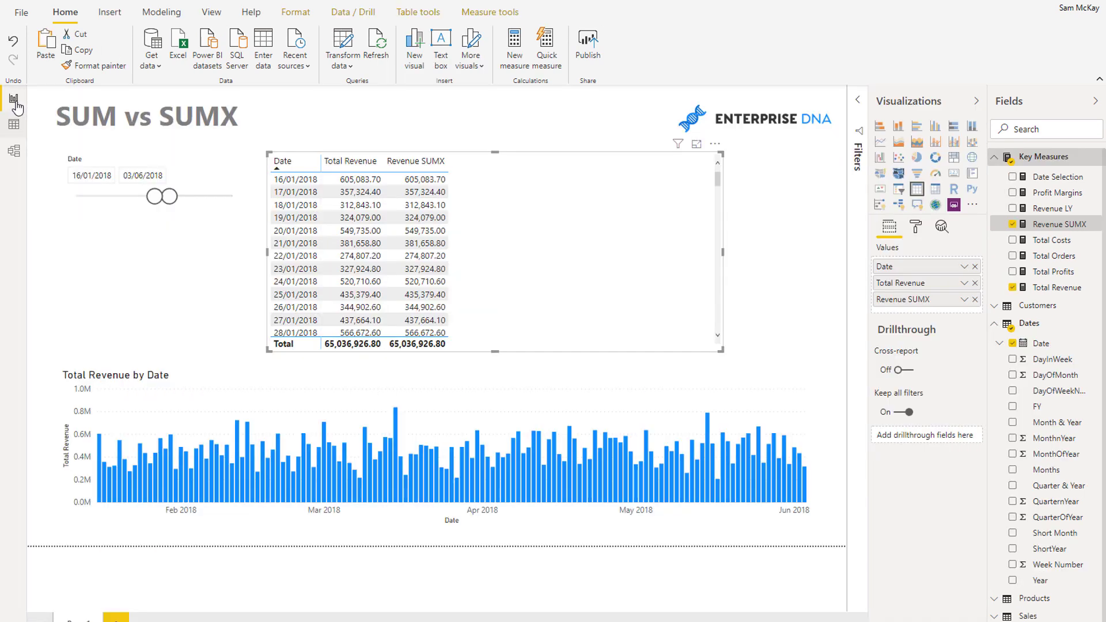
left_click(1054, 224)
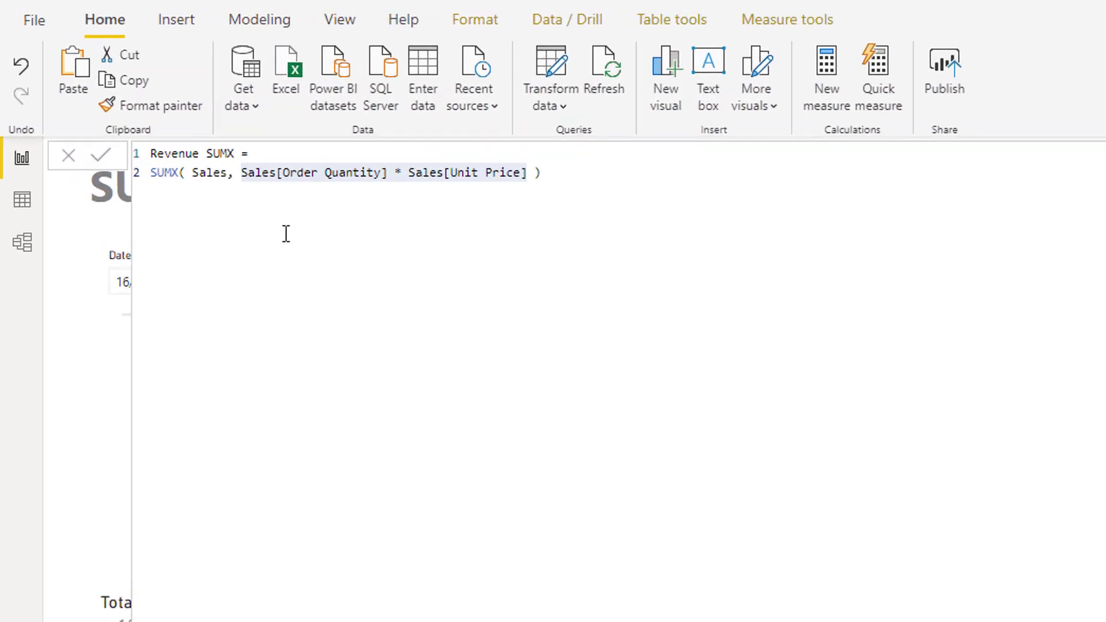
left_click(197, 192)
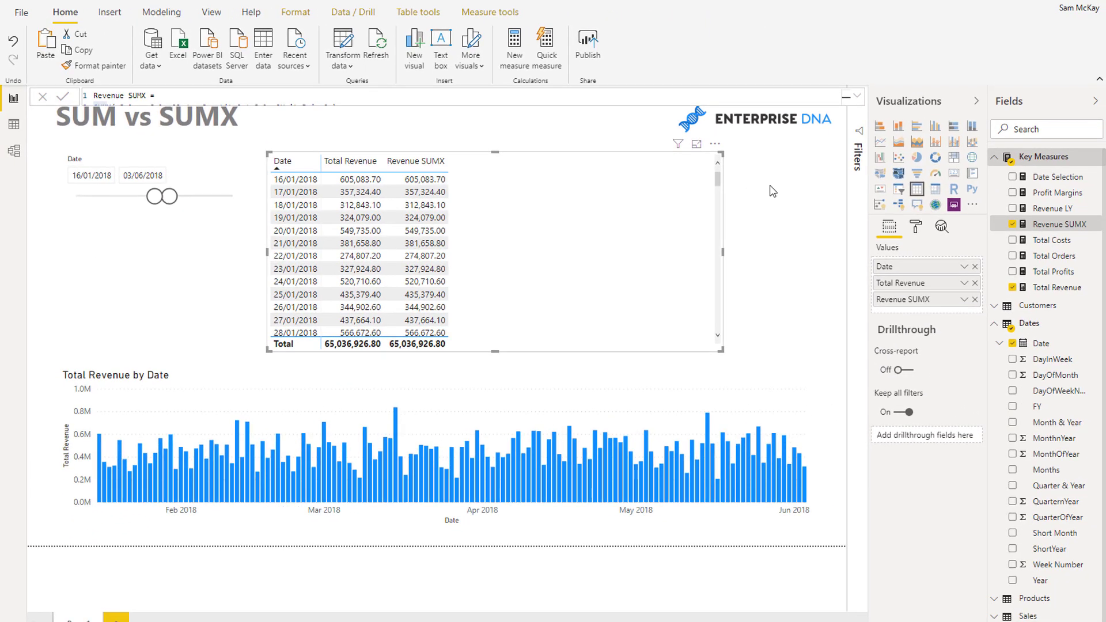
- Click an empty spot on the canvas to deselect the table visual
left_click(778, 199)
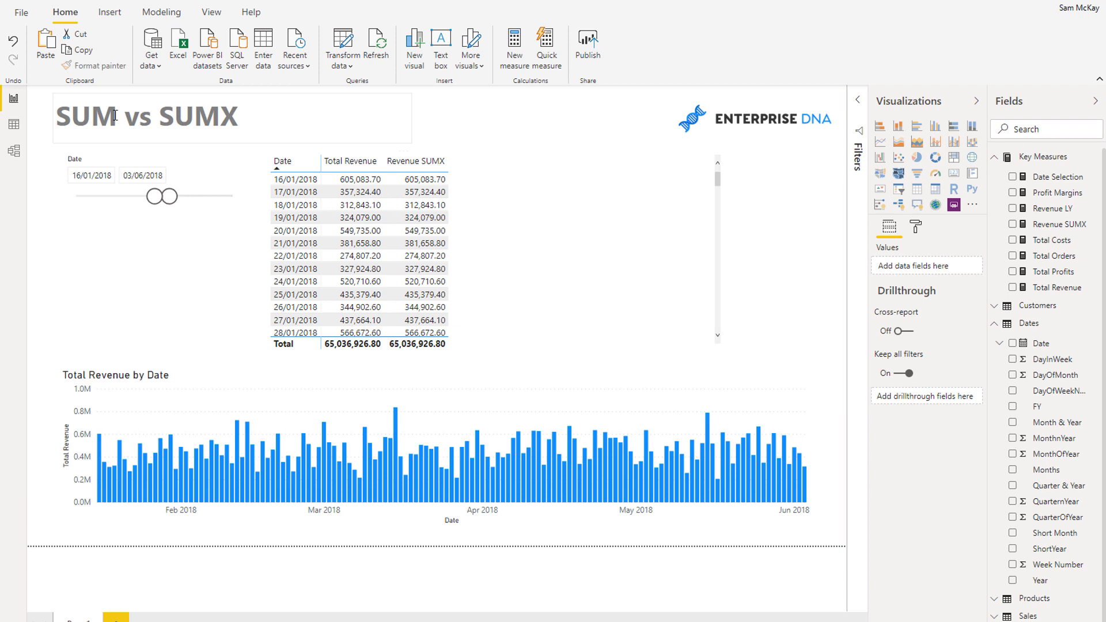
left_click_drag(115, 115, 59, 115)
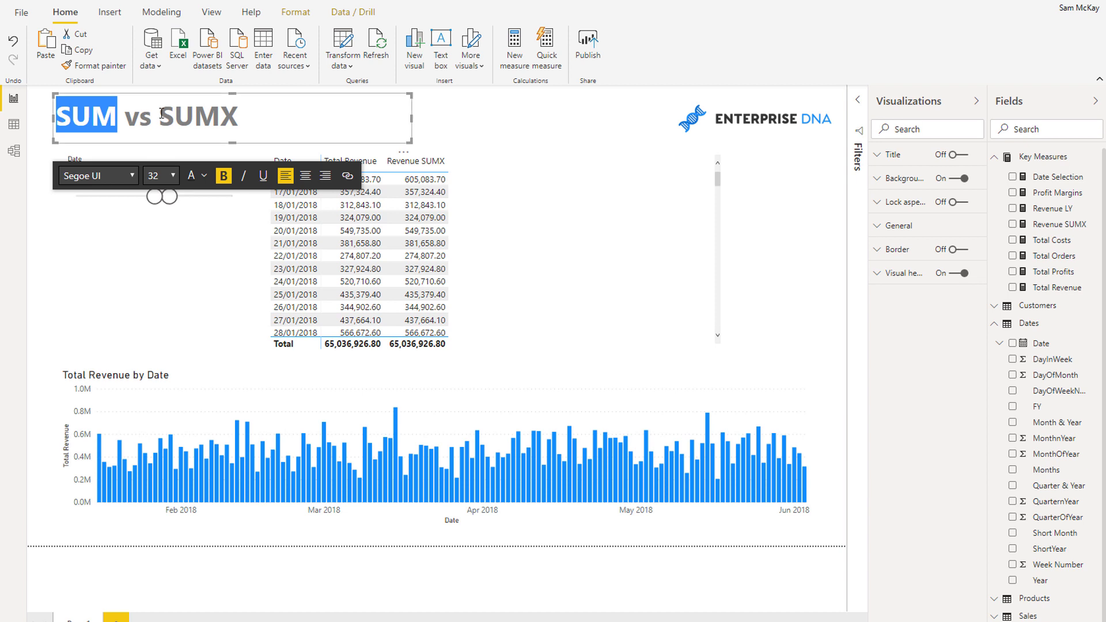
left_click(161, 113)
left_click_drag(160, 114, 264, 116)
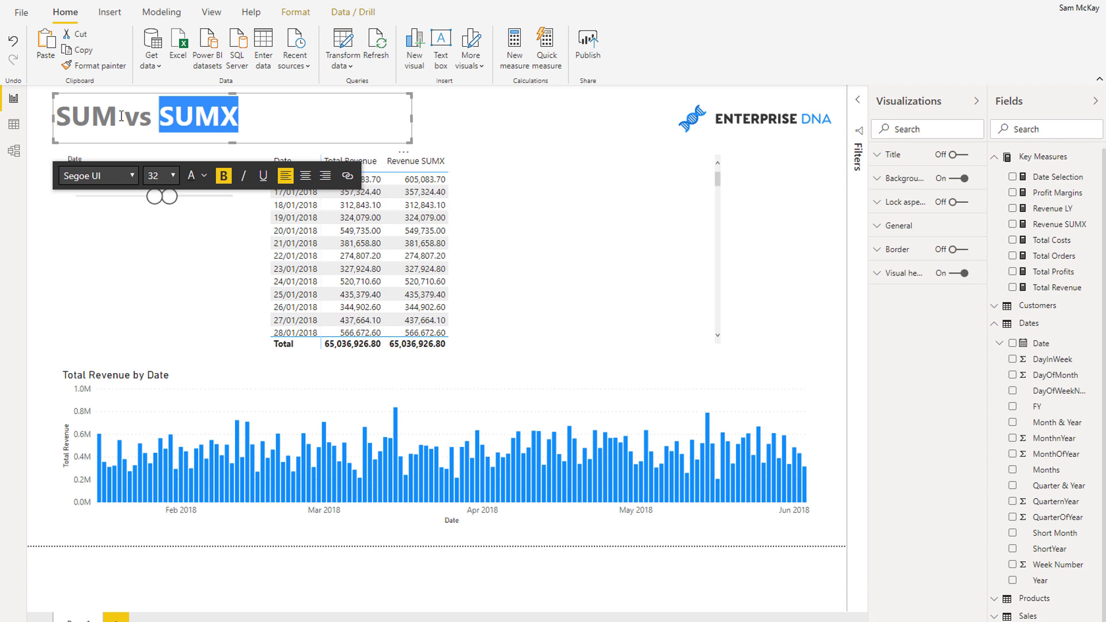
left_click_drag(119, 117, 76, 119)
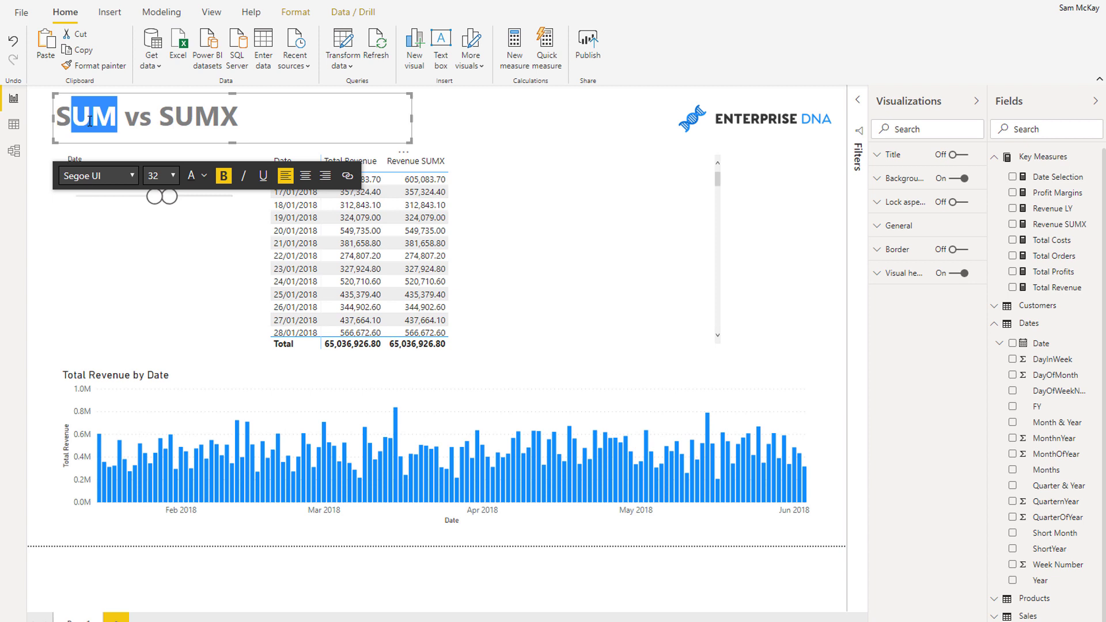
left_click_drag(167, 117, 251, 118)
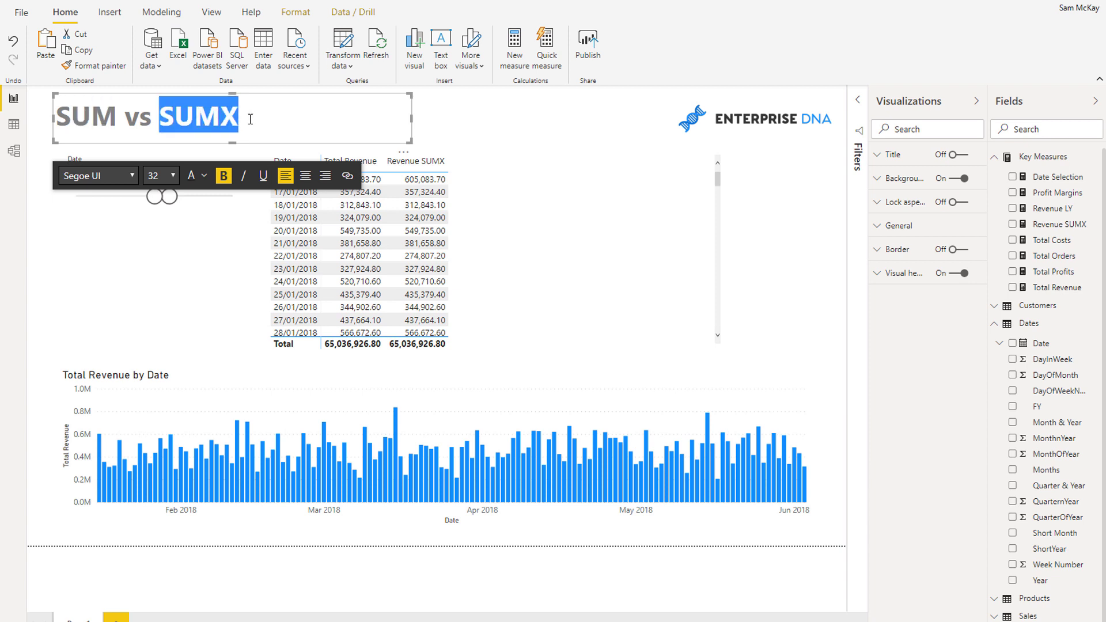
left_click(15, 127)
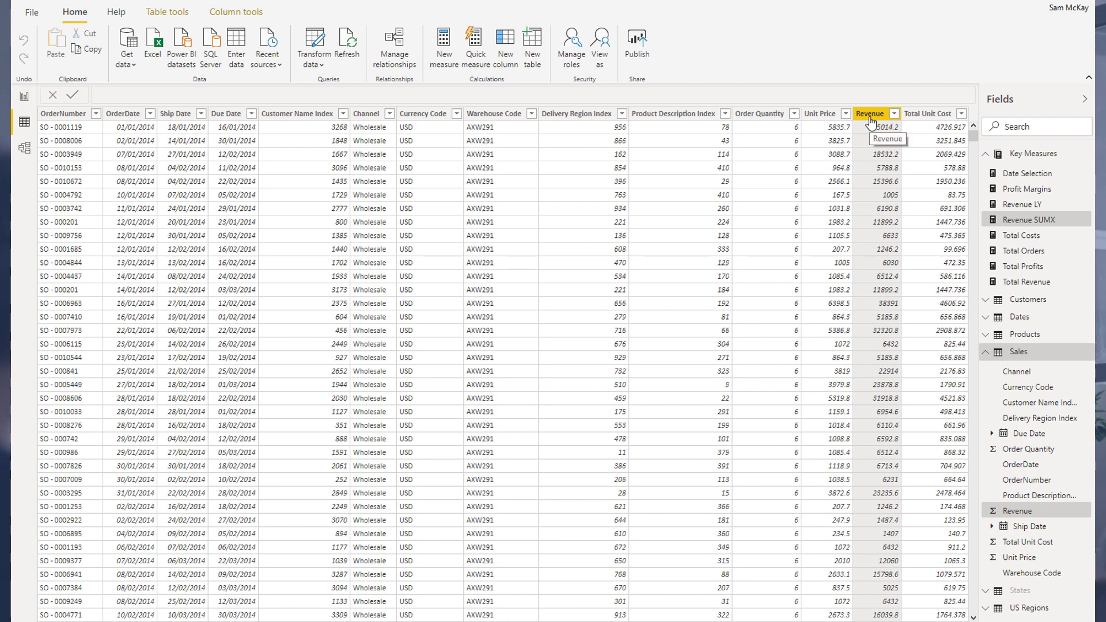
left_click(757, 114)
left_click(824, 114)
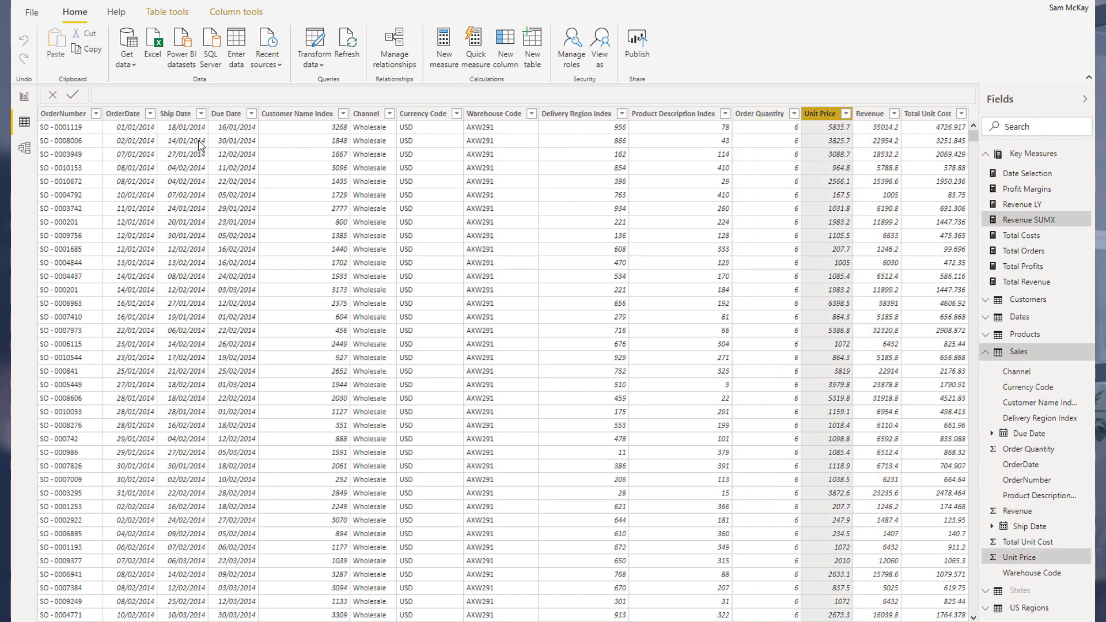
left_click(24, 96)
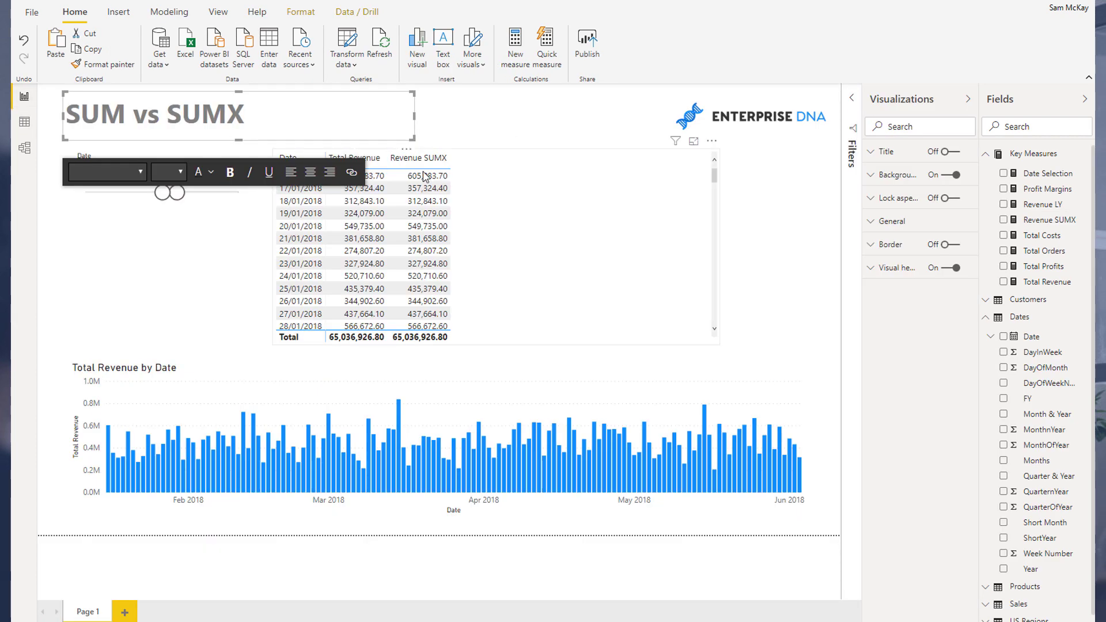
- Select Revenue SUMX in Key Measures to display its SUMX formula
left_click(1047, 220)
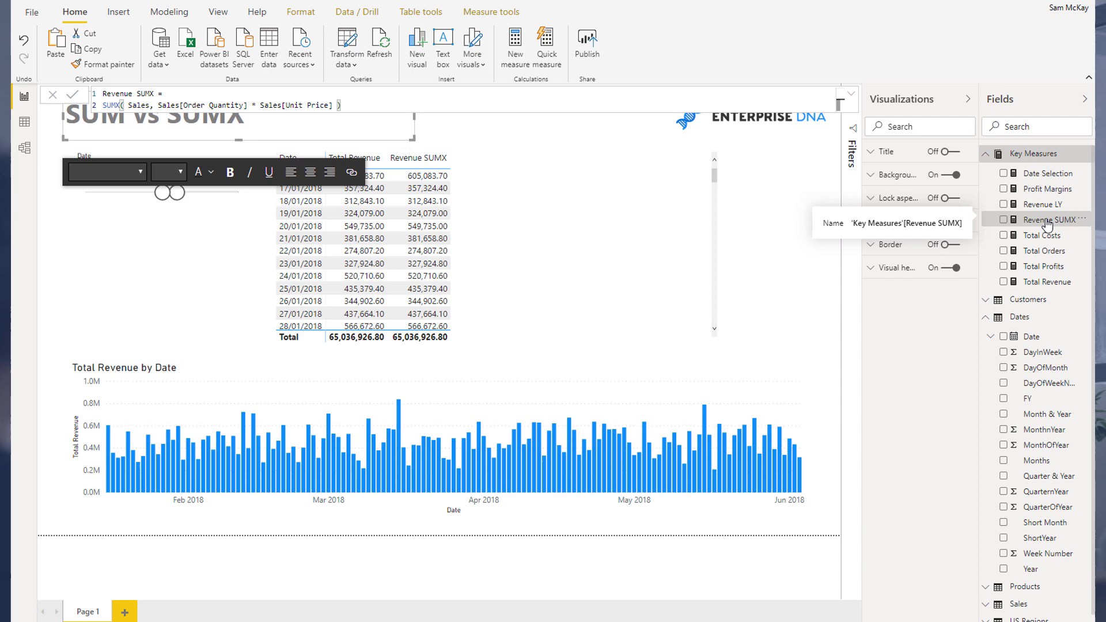